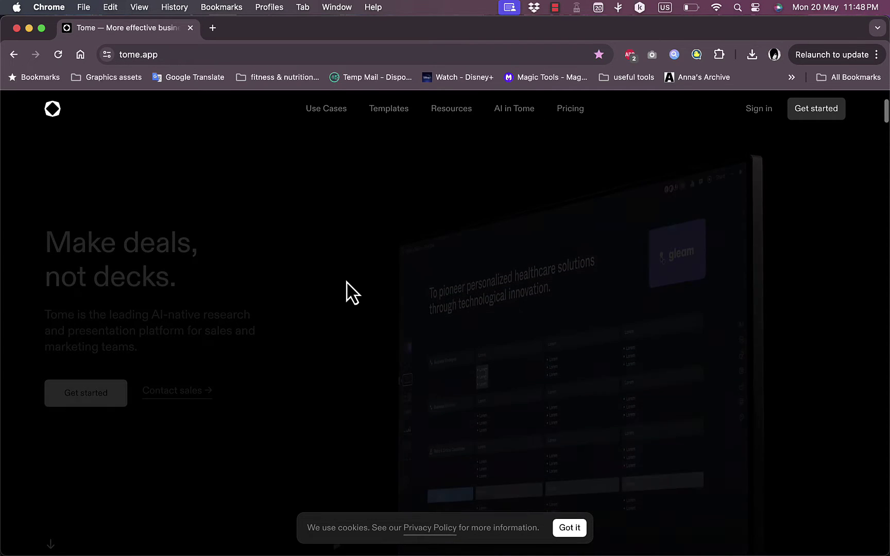
Step: Browse the Tome site, then go to the Pricing page and look over the plan cards
scroll(346, 282, "down", 5)
scroll(347, 282, "down", 5)
scroll(347, 282, "down", 3)
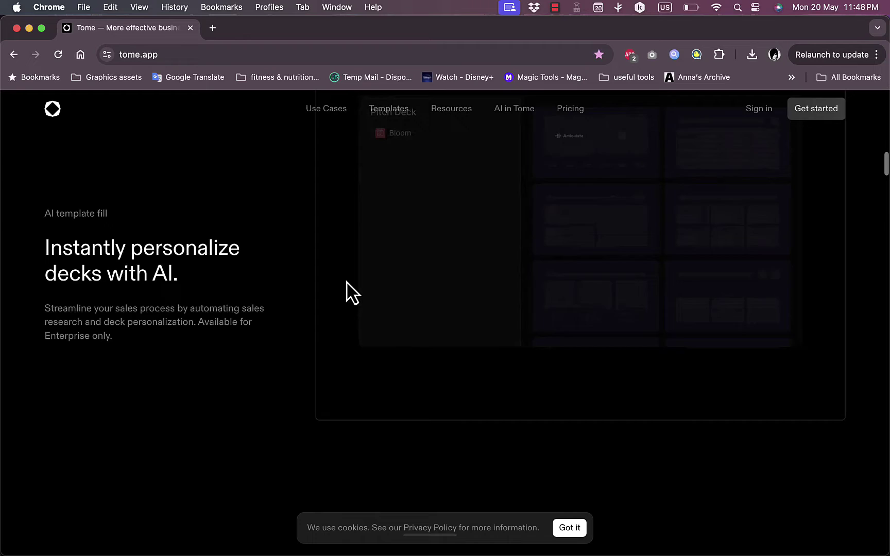
scroll(346, 282, "down", 3)
scroll(309, 284, "down", 2)
scroll(276, 288, "down", 3)
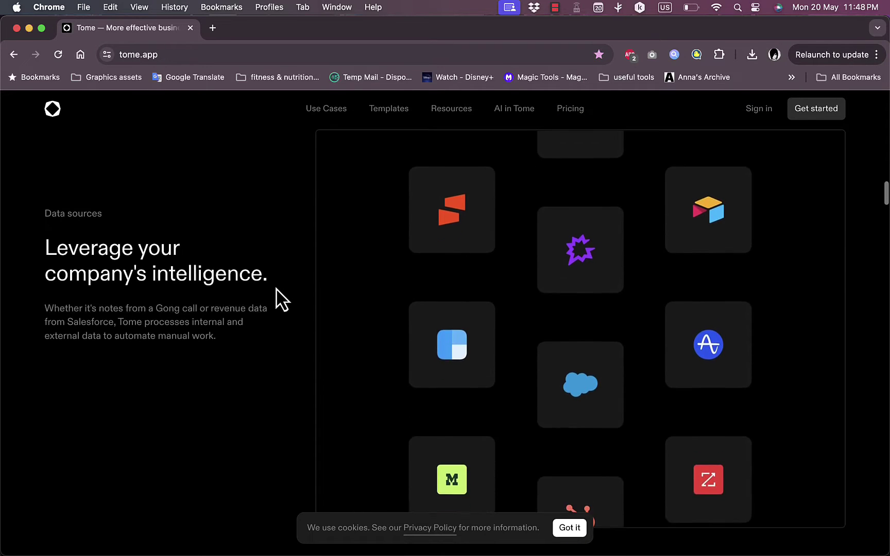
scroll(276, 288, "down", 3)
scroll(282, 298, "down", 2)
scroll(282, 299, "down", 3)
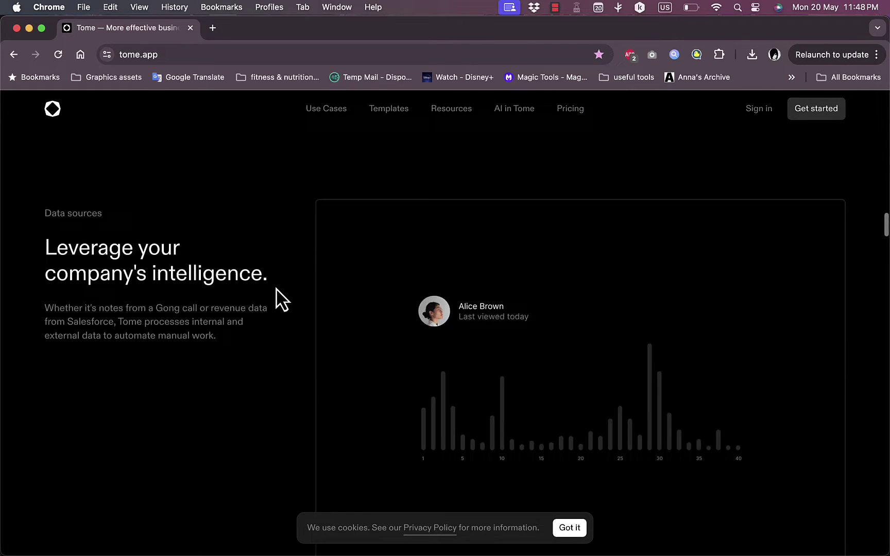
scroll(282, 298, "up", 2)
scroll(283, 298, "up", 3)
scroll(282, 298, "up", 3)
scroll(282, 298, "up", 3)
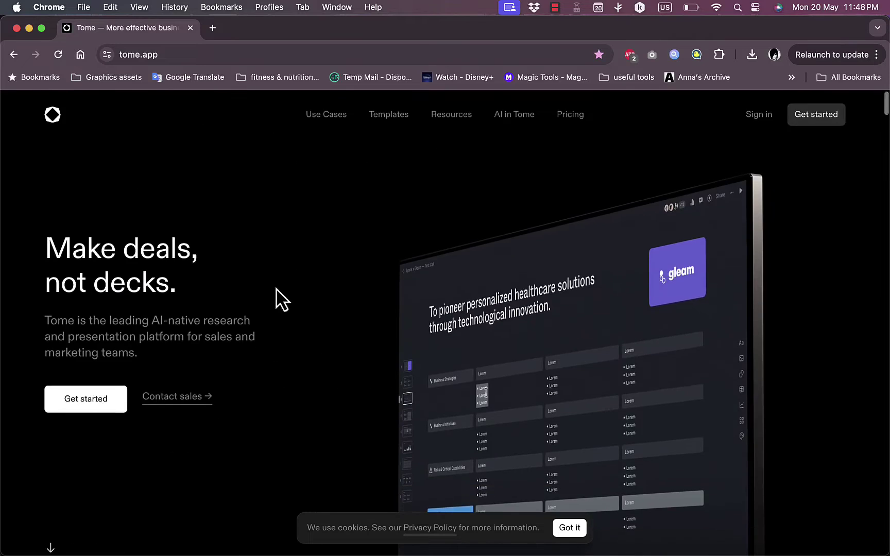
scroll(282, 299, "up", 1)
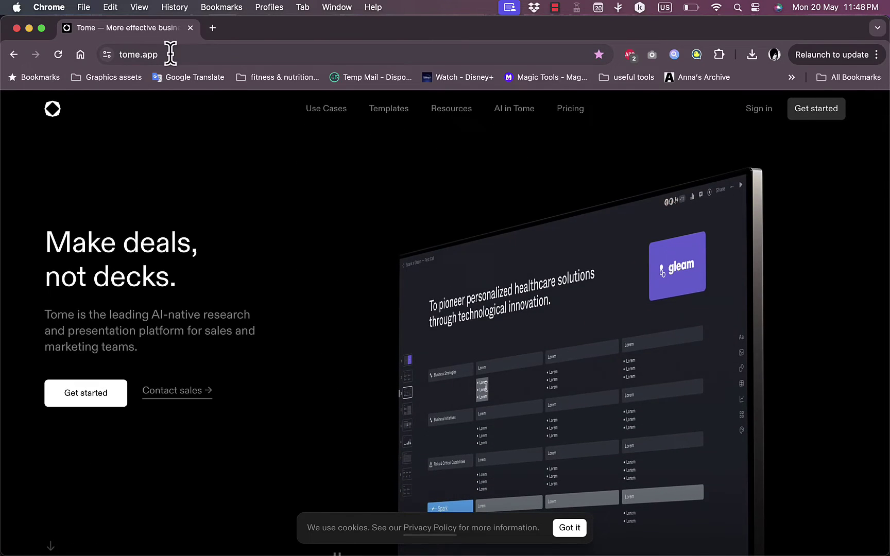
scroll(298, 335, "down", 3)
scroll(298, 334, "down", 5)
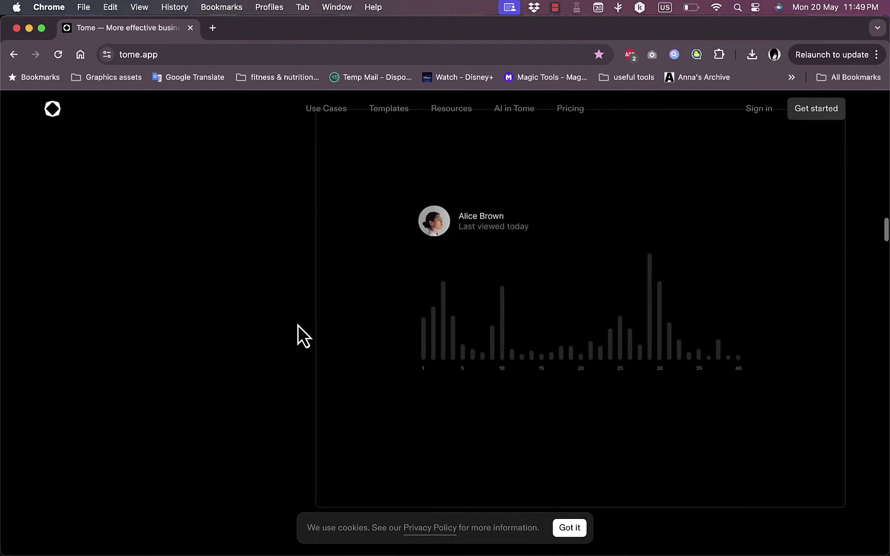
scroll(298, 335, "down", 5)
scroll(298, 335, "down", 1)
scroll(302, 335, "down", 4)
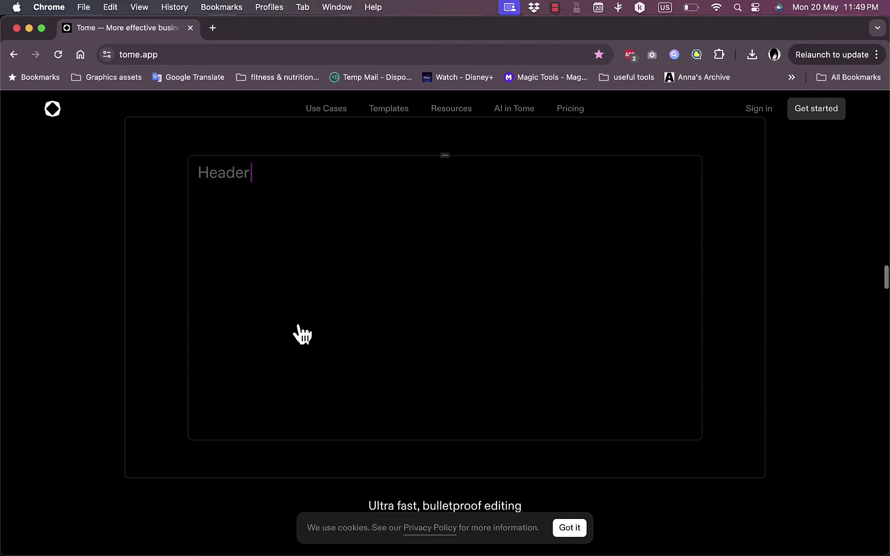
scroll(303, 335, "down", 3)
scroll(303, 334, "down", 2)
scroll(303, 335, "up", 5)
scroll(298, 335, "down", 3)
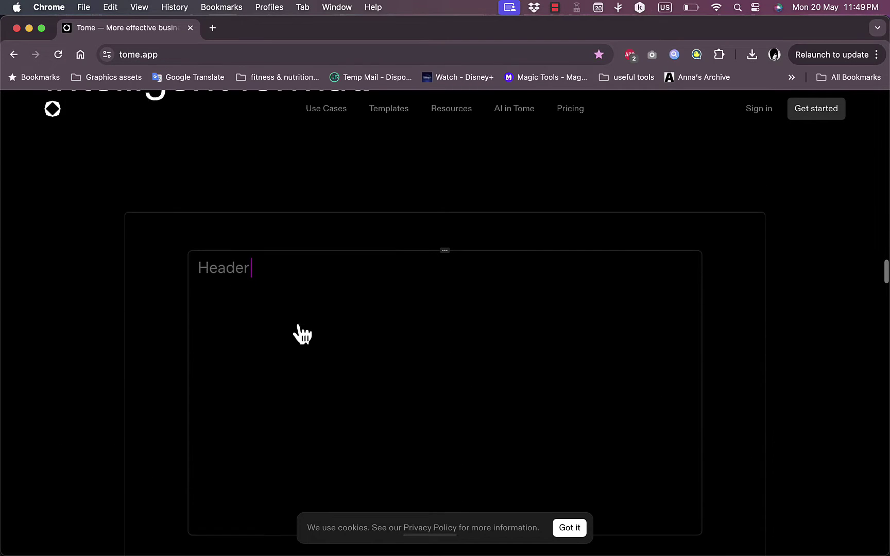
scroll(303, 335, "down", 5)
scroll(298, 333, "down", 4)
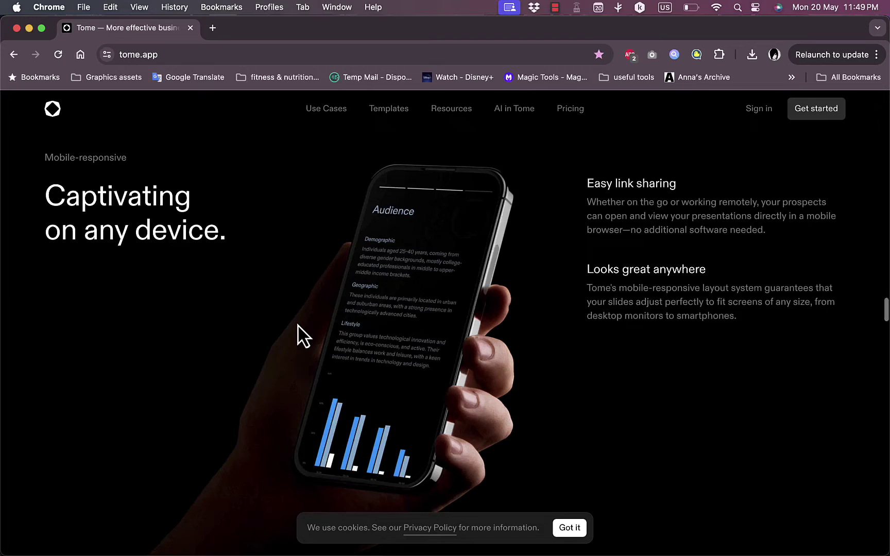
scroll(299, 334, "down", 1)
scroll(298, 334, "down", 5)
scroll(298, 334, "up", 10)
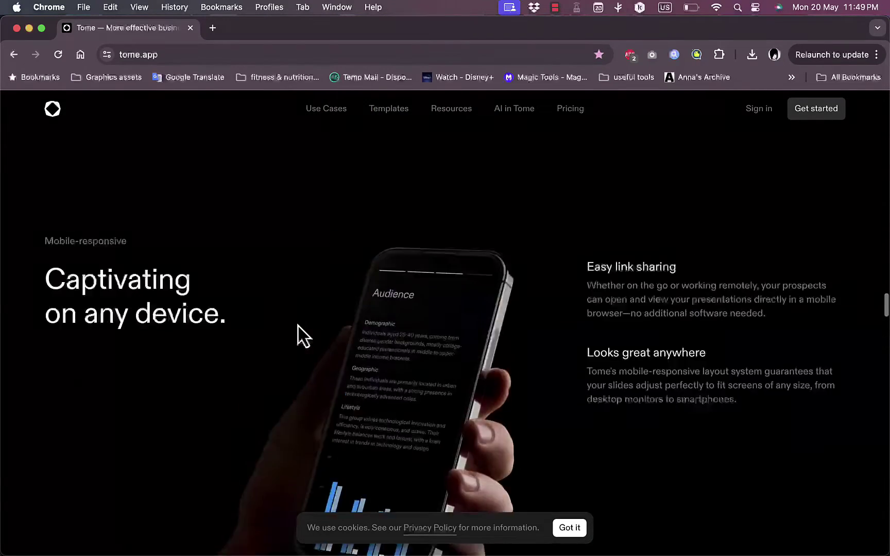
scroll(297, 334, "up", 10)
scroll(297, 334, "up", 15)
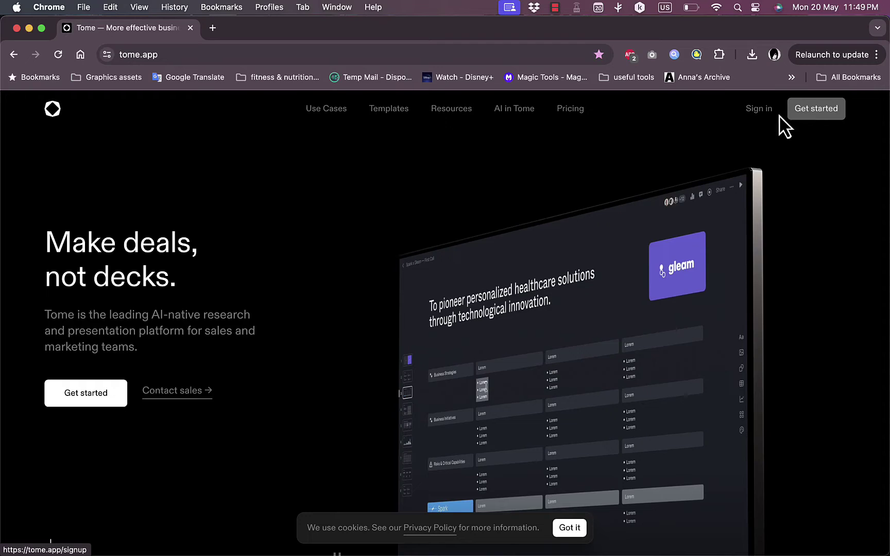
left_click(571, 118)
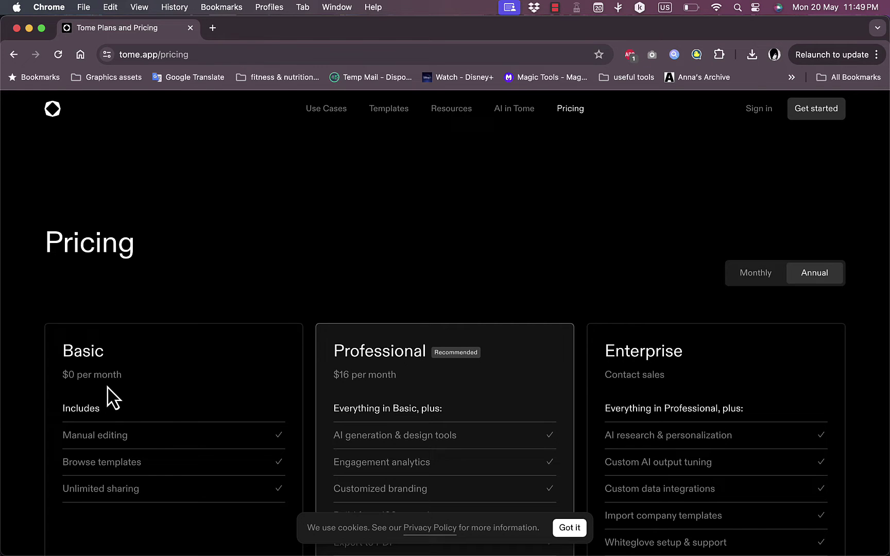
scroll(234, 411, "down", 3)
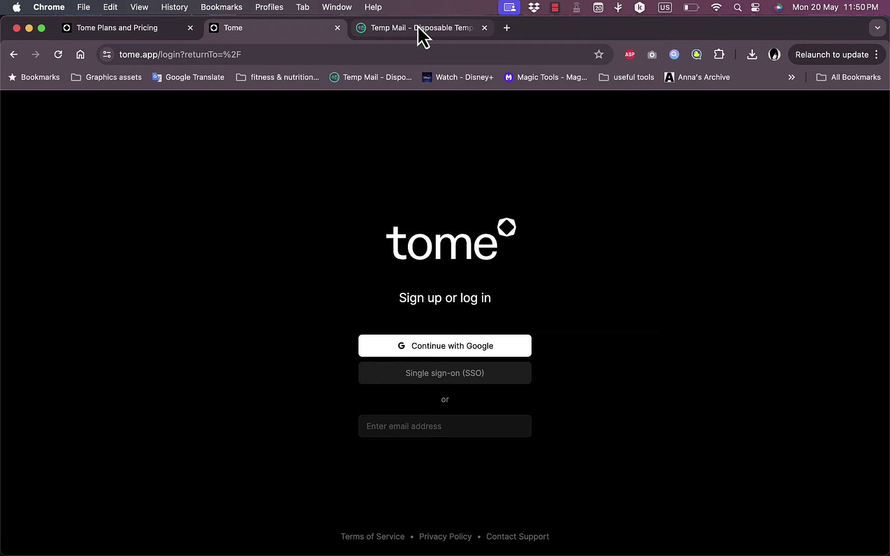
left_click(440, 428)
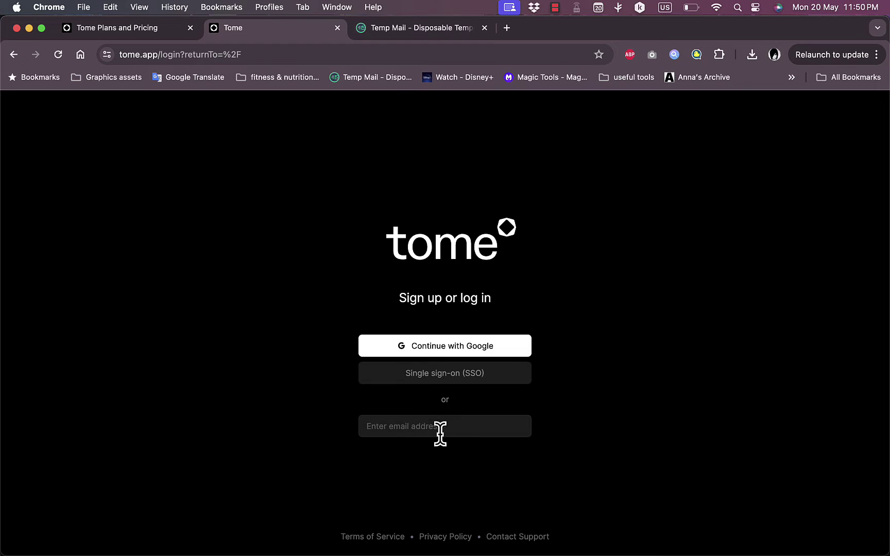
left_click(519, 427)
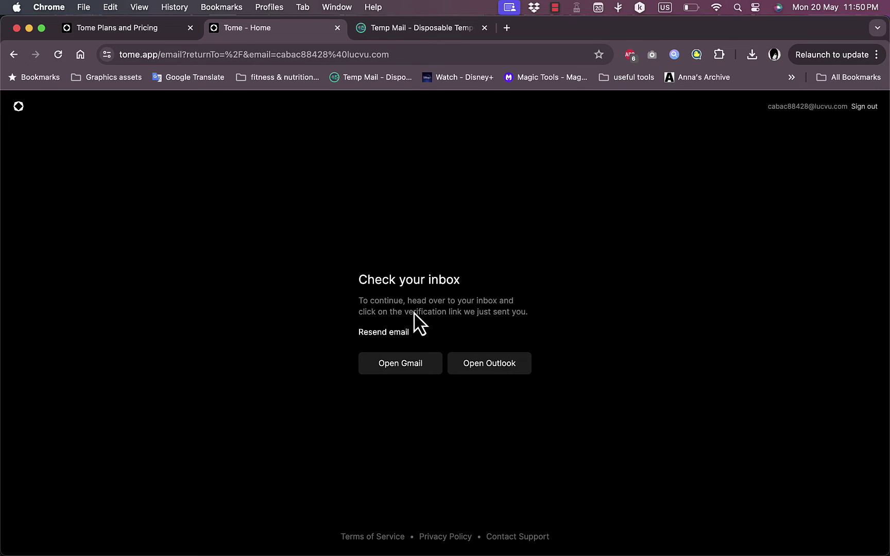
left_click(405, 30)
Step: Open the 'Your login link for Tome' email and scroll down to its Log in link
scroll(423, 384, "down", 5)
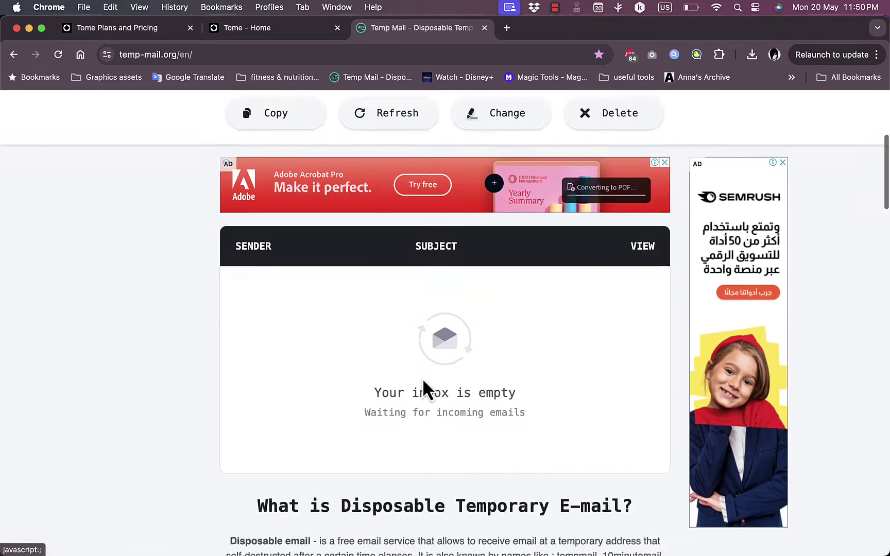
scroll(422, 378, "down", 1)
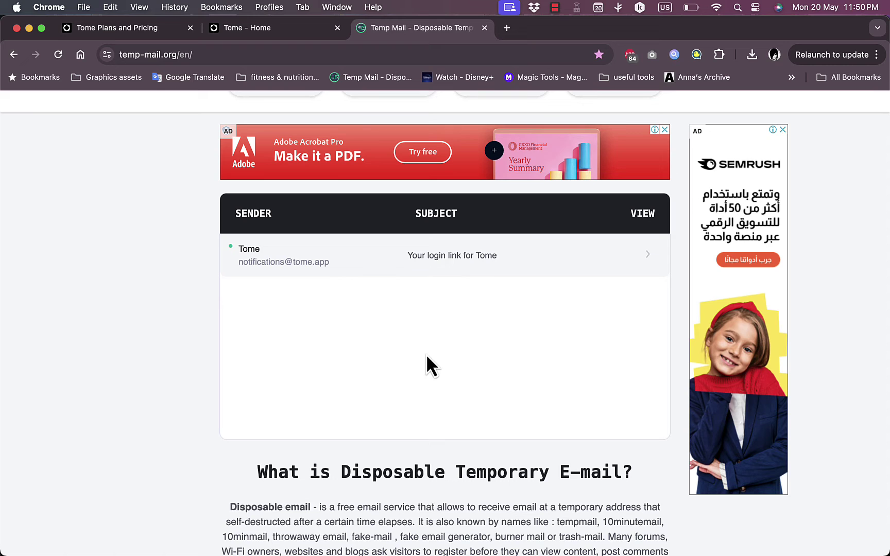
left_click(442, 256)
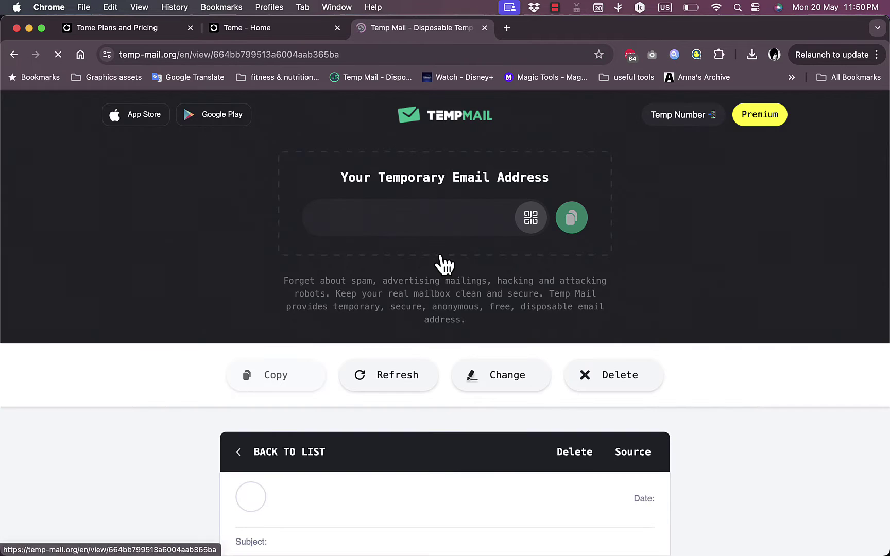
scroll(445, 487, "down", 4)
scroll(427, 391, "down", 2)
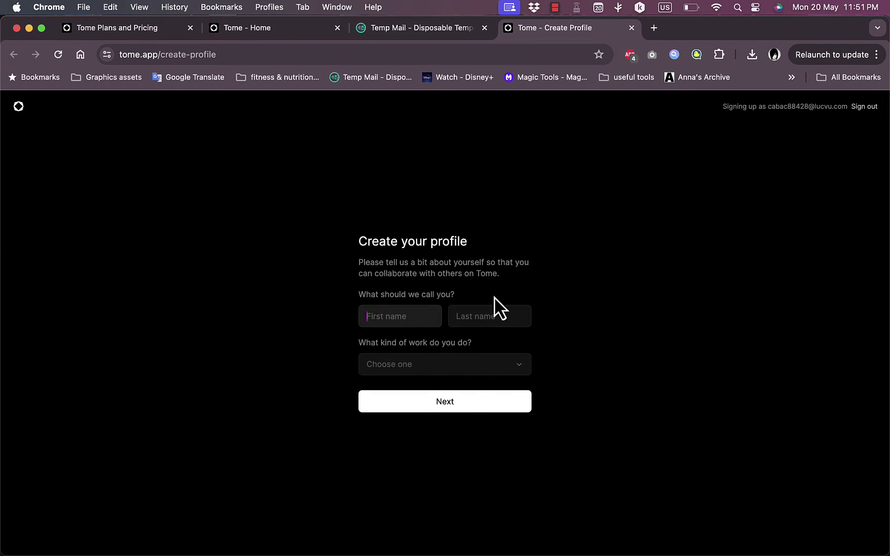
Step: Choose Educator as the work type, enter the first name, and submit the profile
left_click(493, 371)
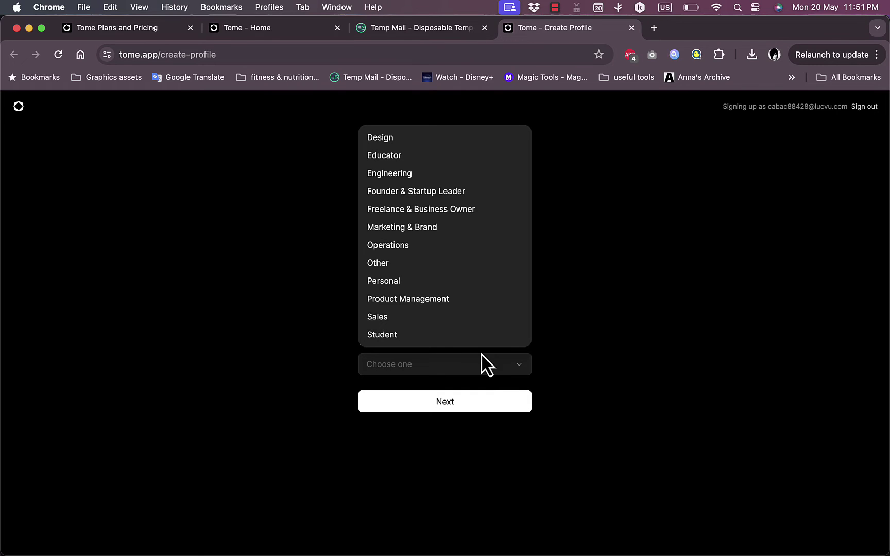
left_click(416, 156)
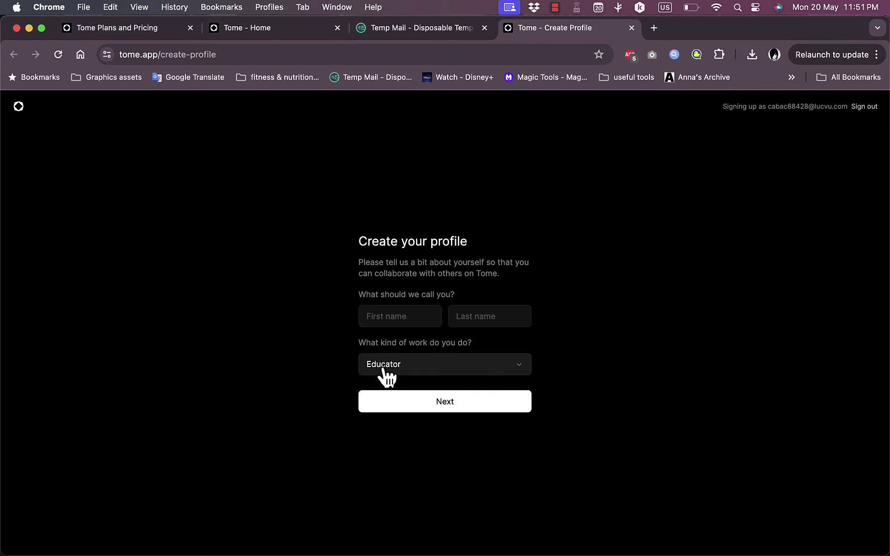
left_click(380, 316)
type("john")
type("smith")
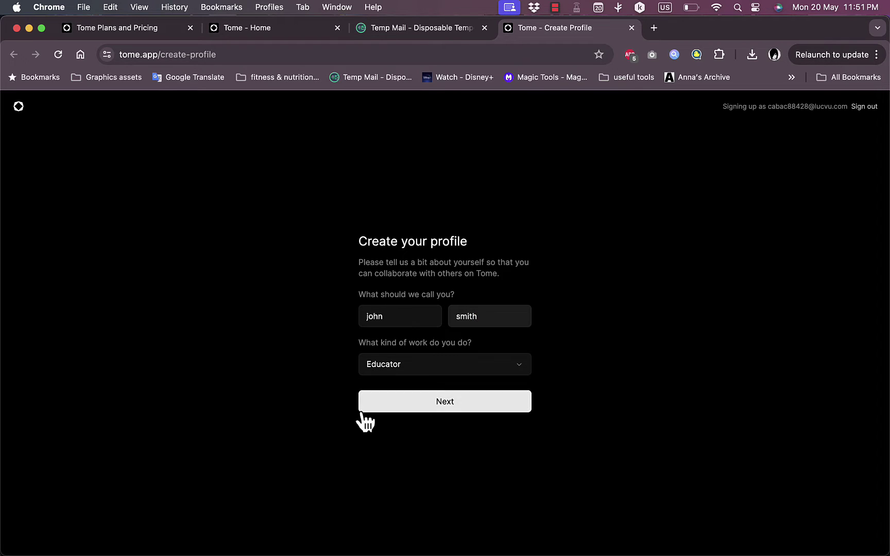
left_click(430, 401)
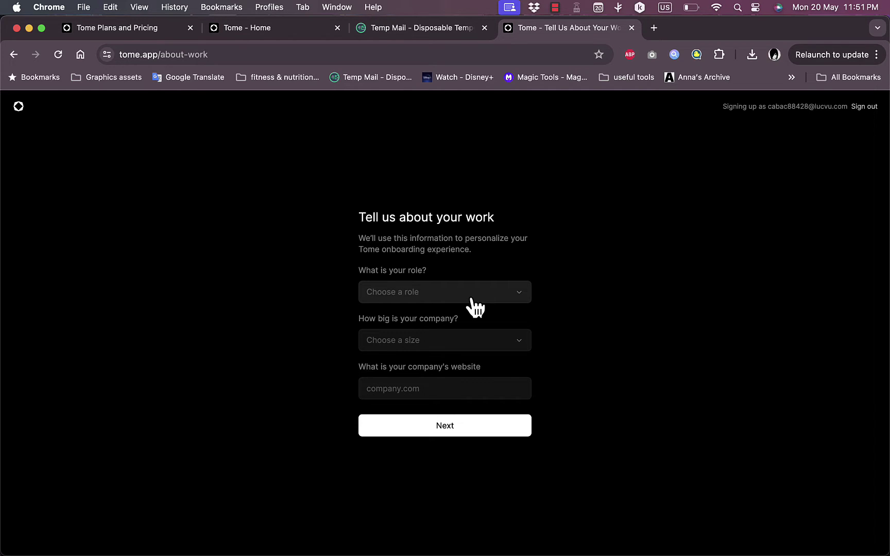
Step: Enter work details: Team manager role, 1-50 company size, website howtosimple.com
left_click(472, 300)
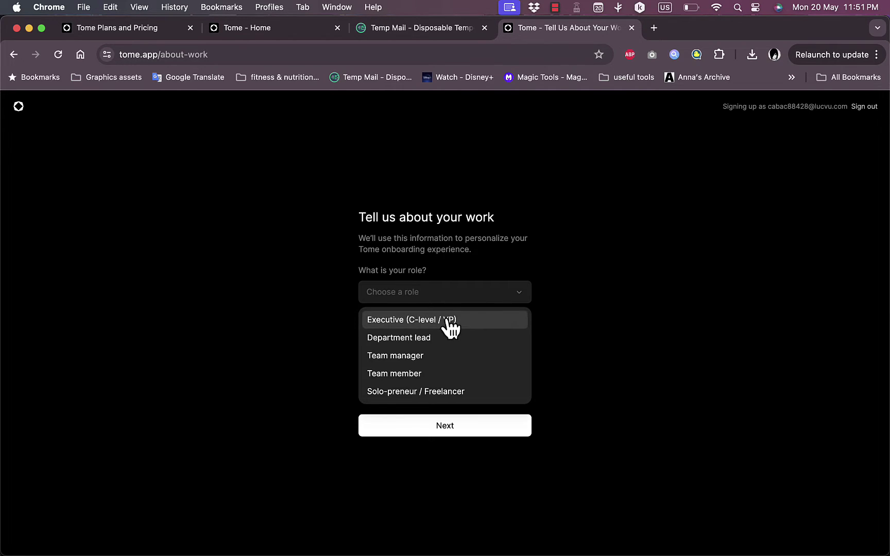
left_click(433, 354)
left_click(452, 345)
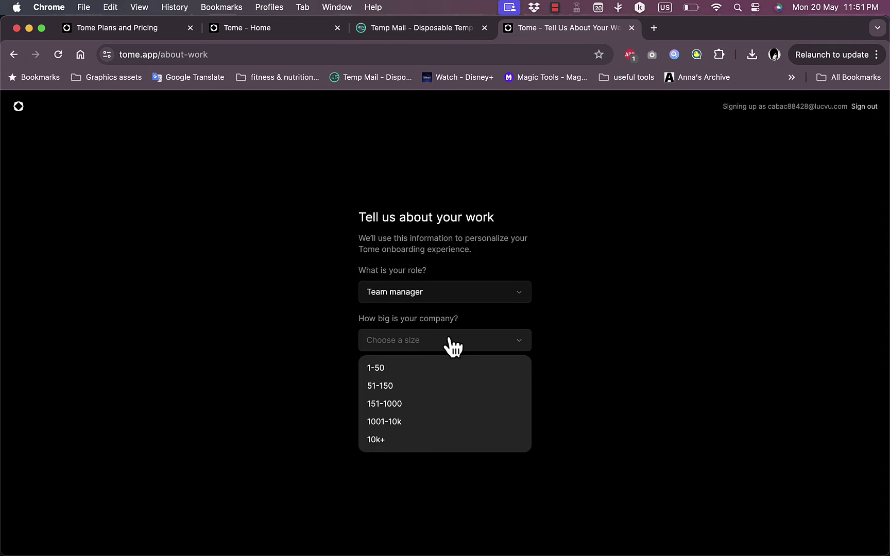
left_click(433, 368)
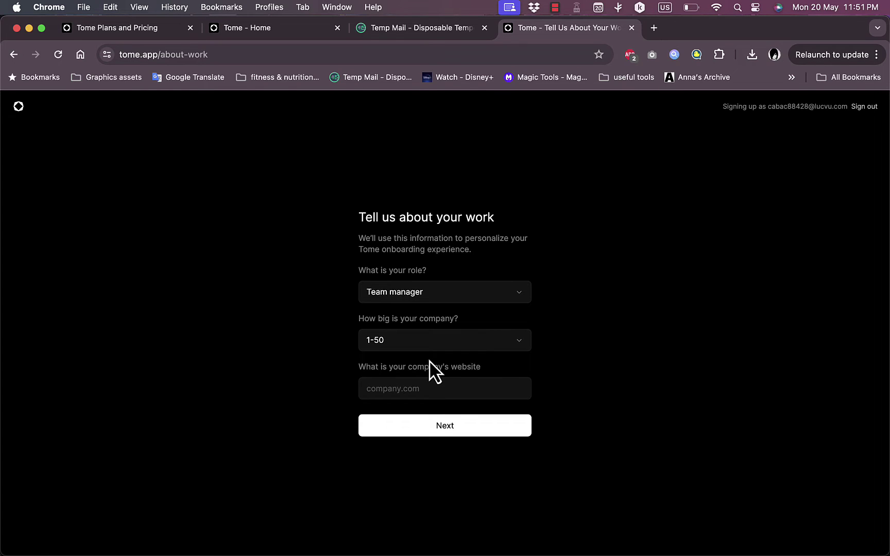
left_click(459, 392)
type("howtosimple")
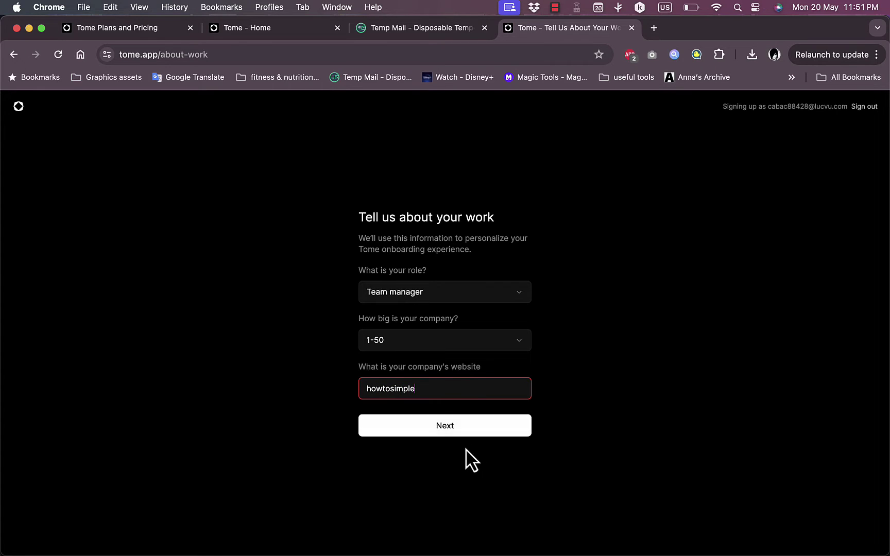
left_click(448, 432)
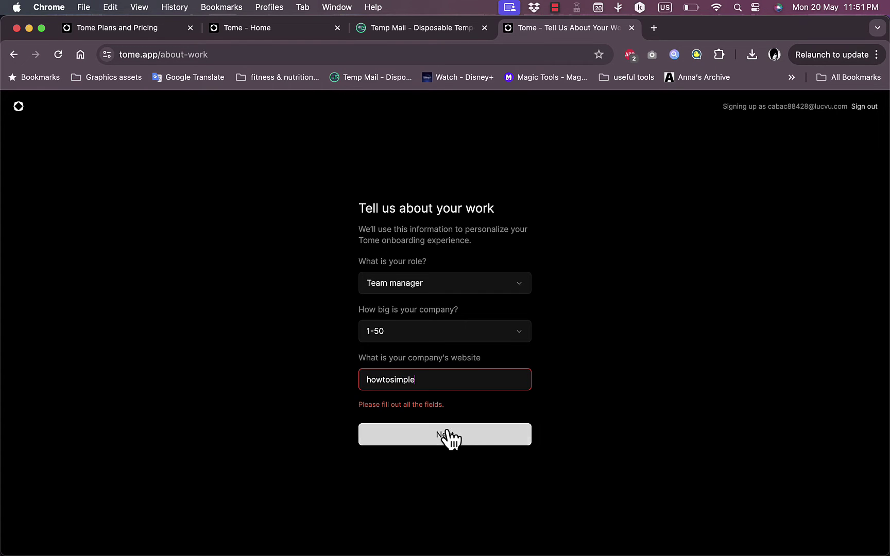
left_click(430, 383)
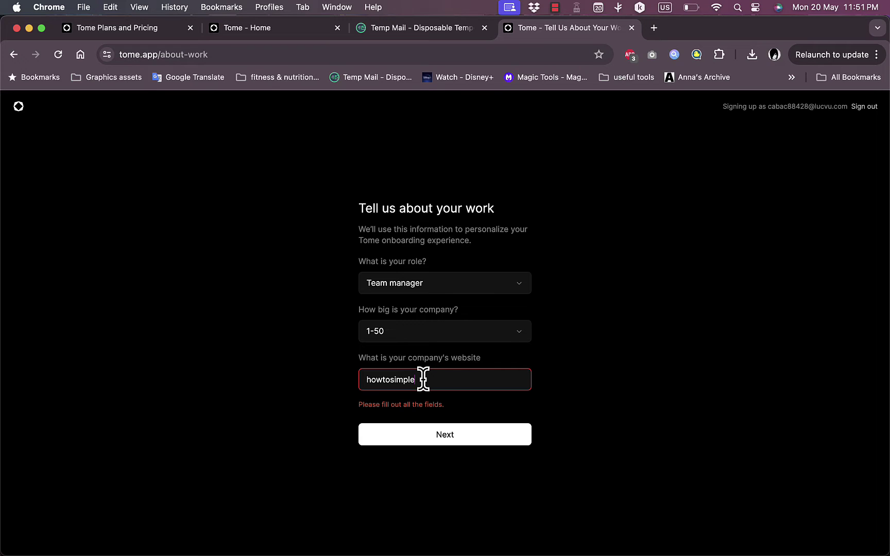
type(".com")
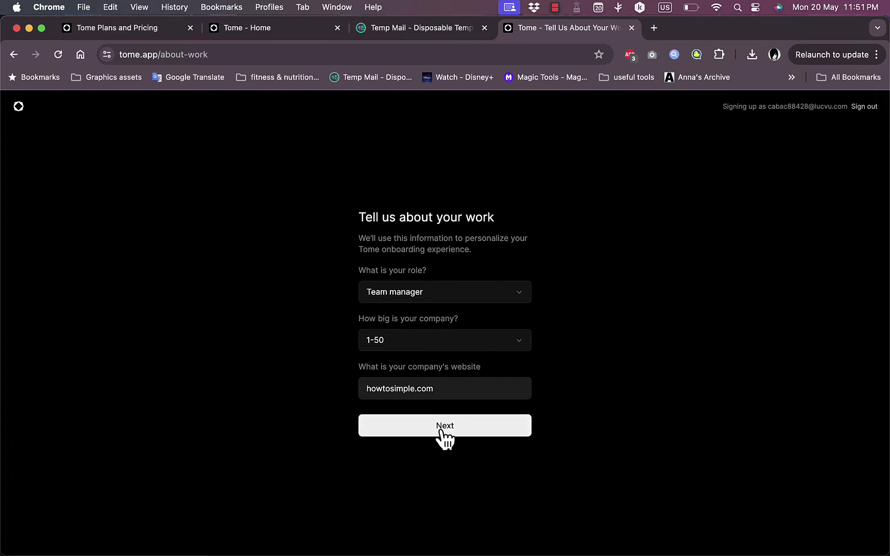
left_click(441, 428)
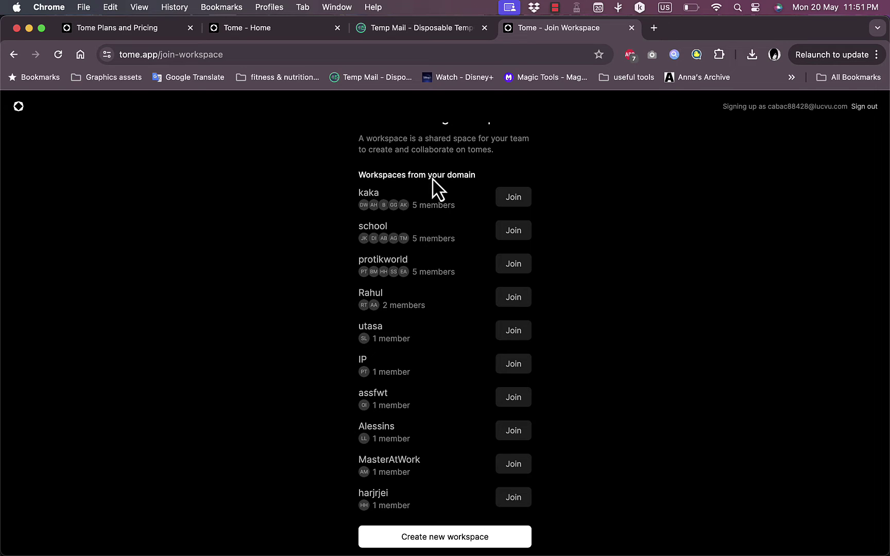
Step: Create a new workspace named 'test' instead of joining an existing one
scroll(422, 407, "down", 1)
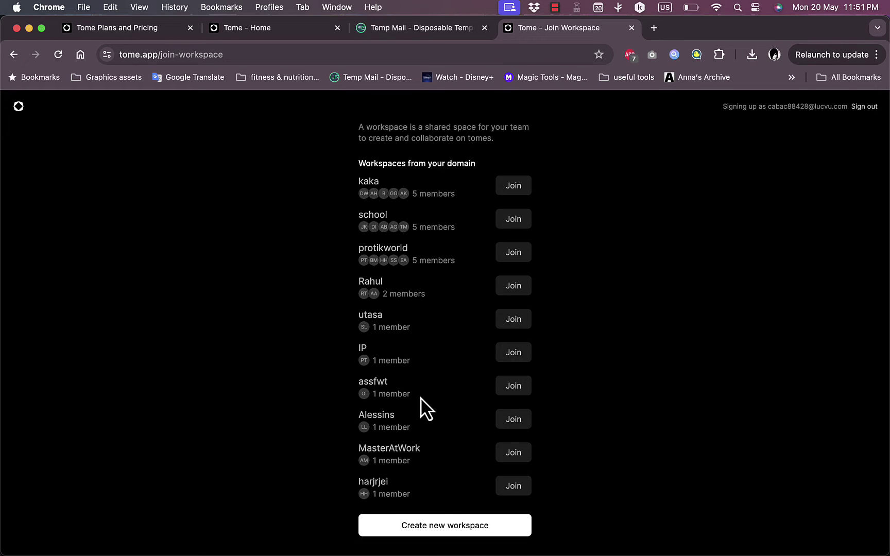
scroll(423, 407, "up", 1)
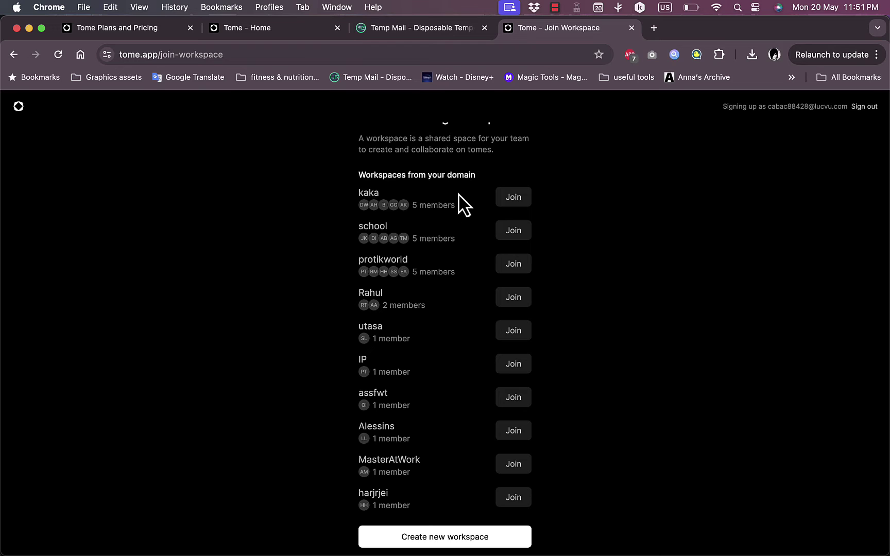
scroll(462, 211, "down", 1)
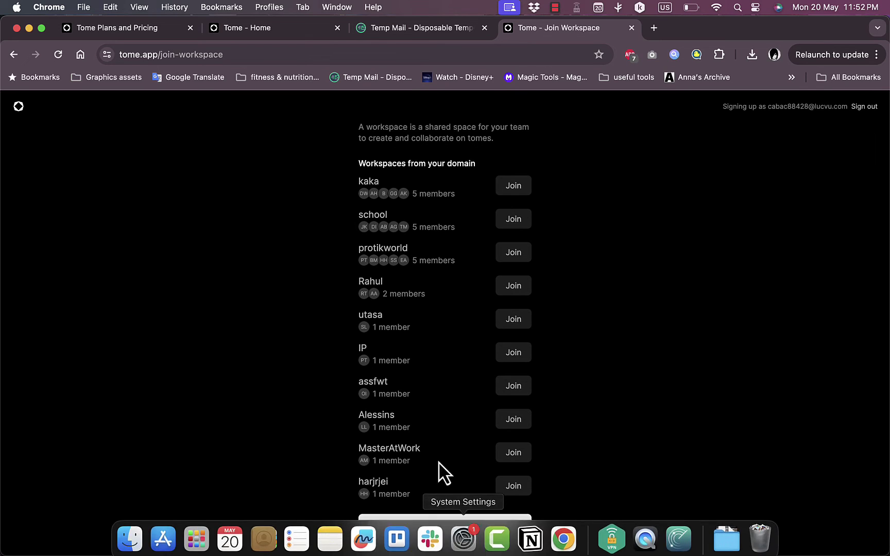
left_click(444, 525)
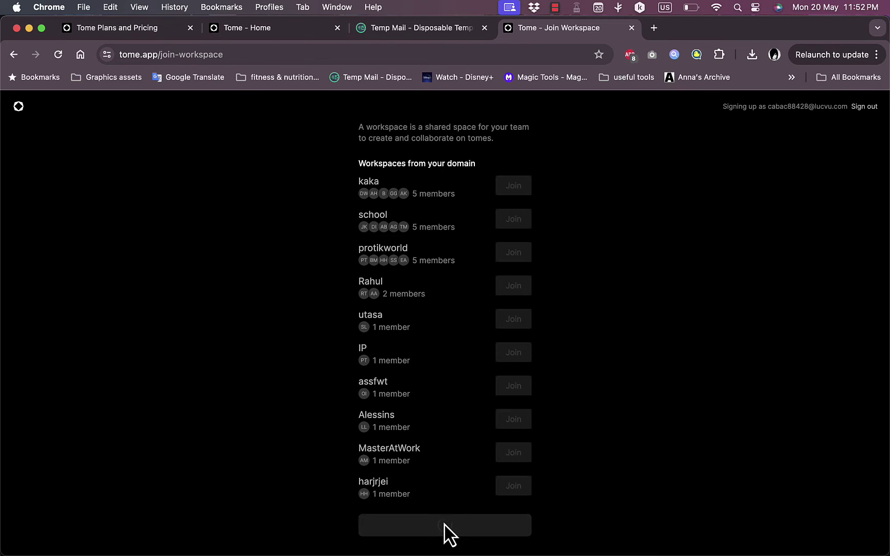
left_click(427, 333)
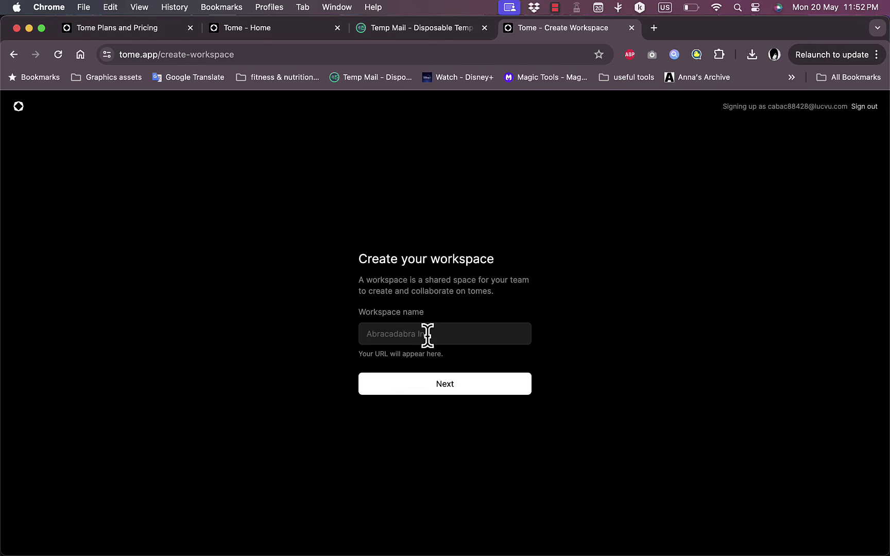
type("test")
left_click(475, 388)
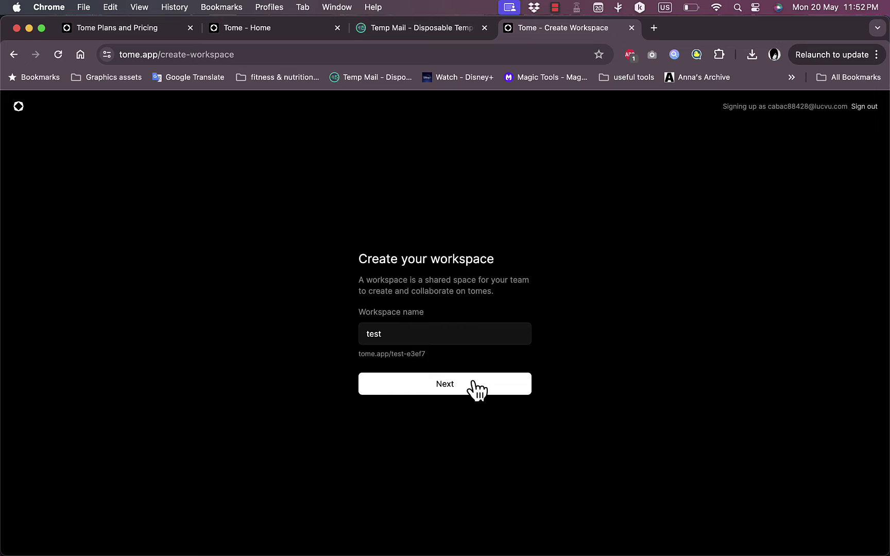
left_click(447, 385)
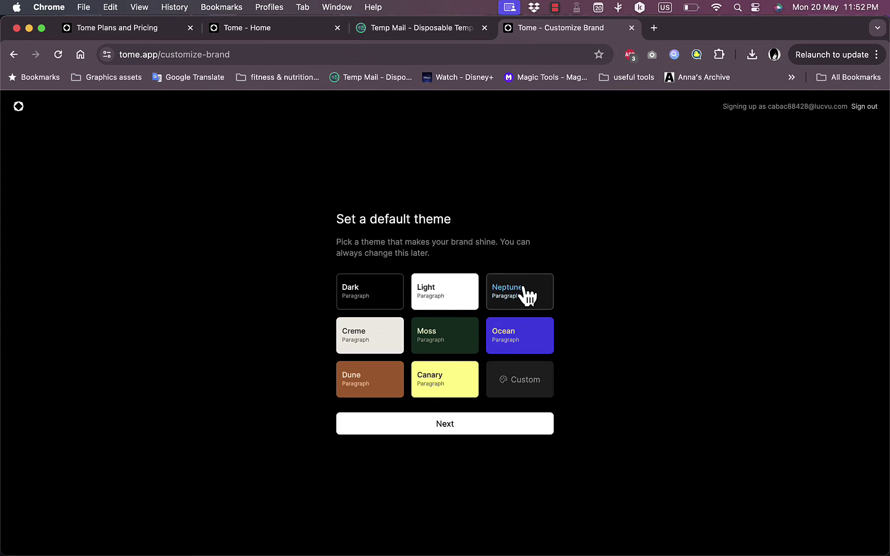
Step: Pick Neptune as the default theme and continue on the free basic plan
left_click(514, 299)
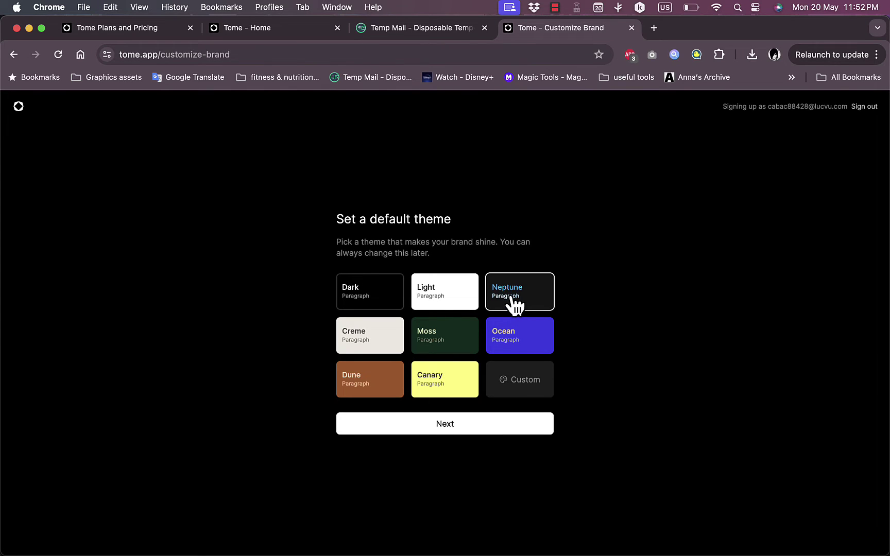
left_click(458, 419)
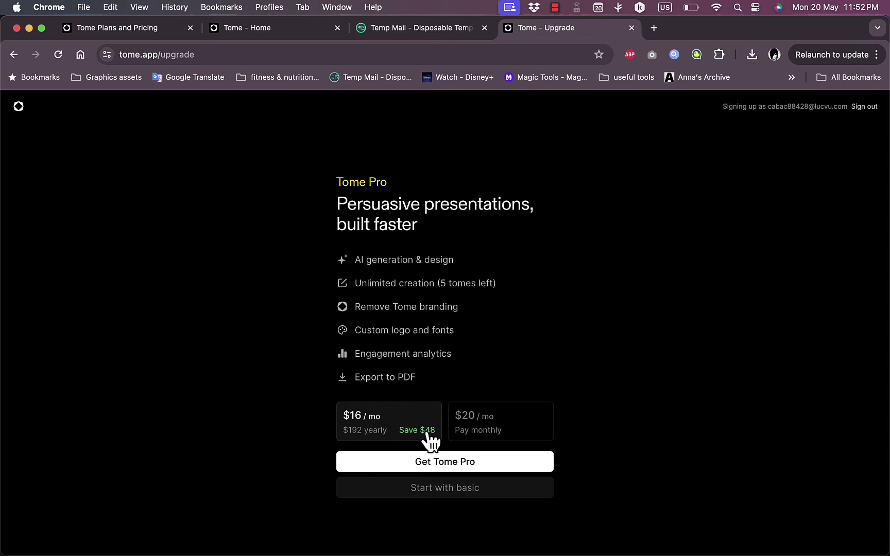
left_click(442, 488)
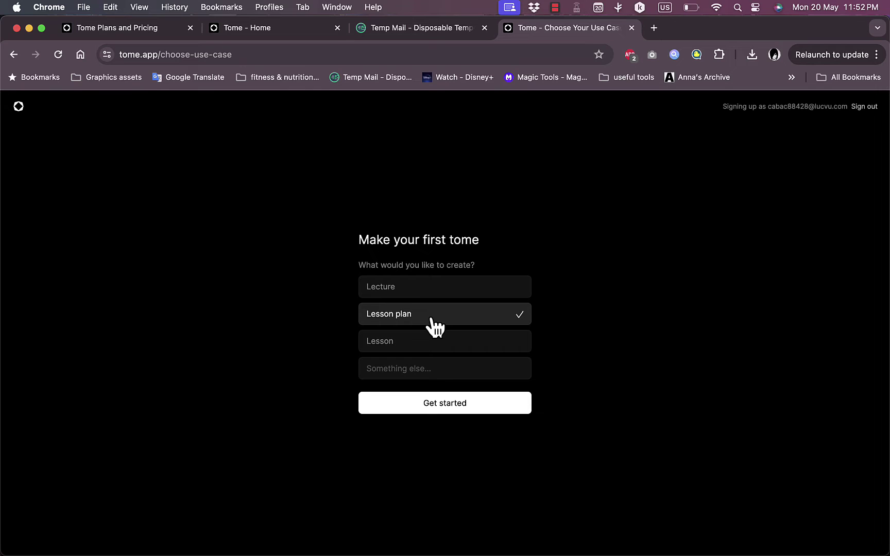
Step: Start the first tome as a Lesson plan and dismiss the Tome Pro upsell
left_click(436, 399)
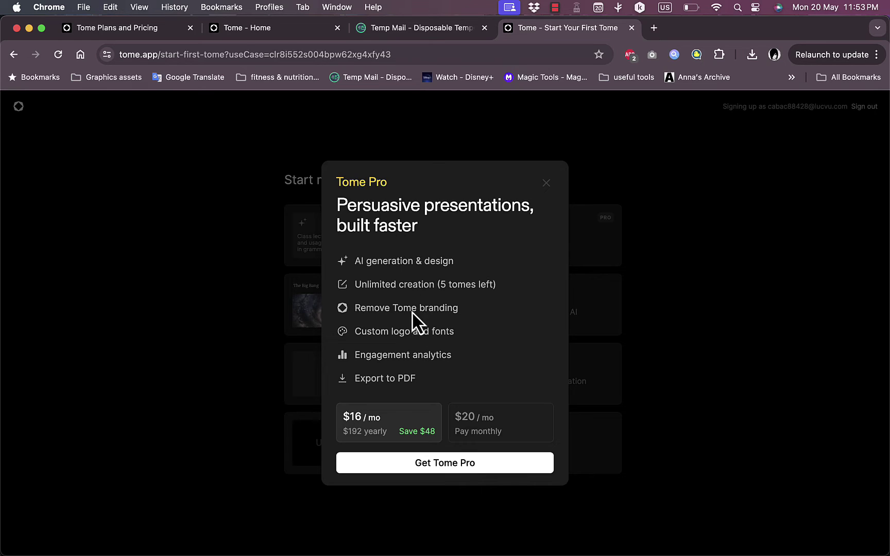
left_click(546, 183)
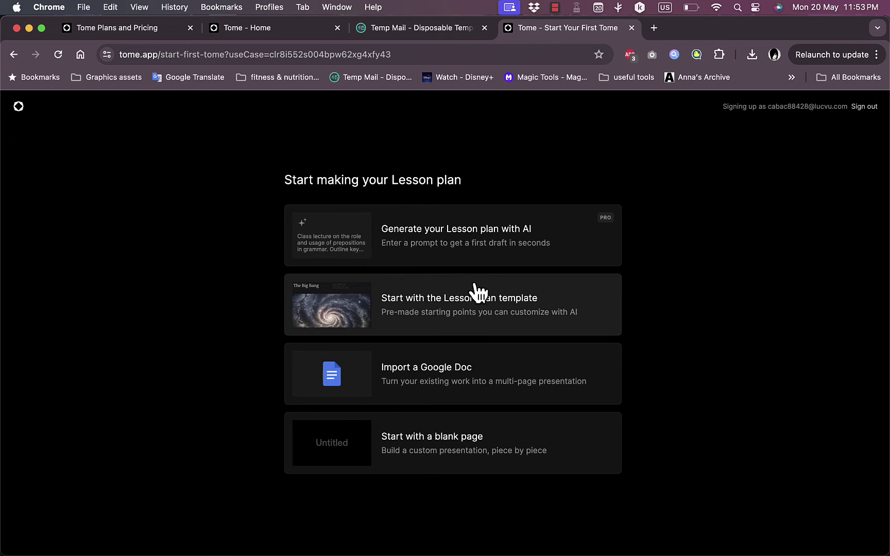
Step: Start from the Lesson plan template and scroll through the generated 'The Big Bang' plan
left_click(463, 318)
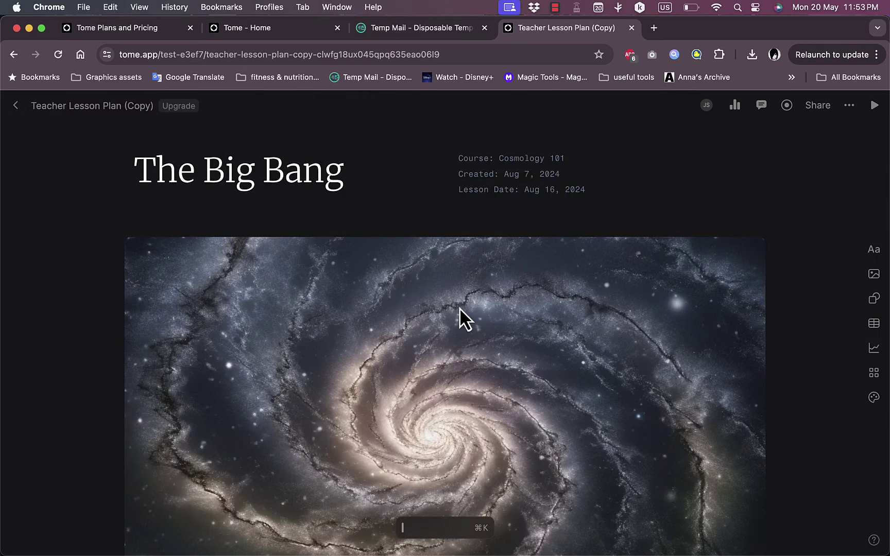
scroll(459, 308, "down", 1)
scroll(459, 307, "down", 5)
scroll(459, 307, "down", 5)
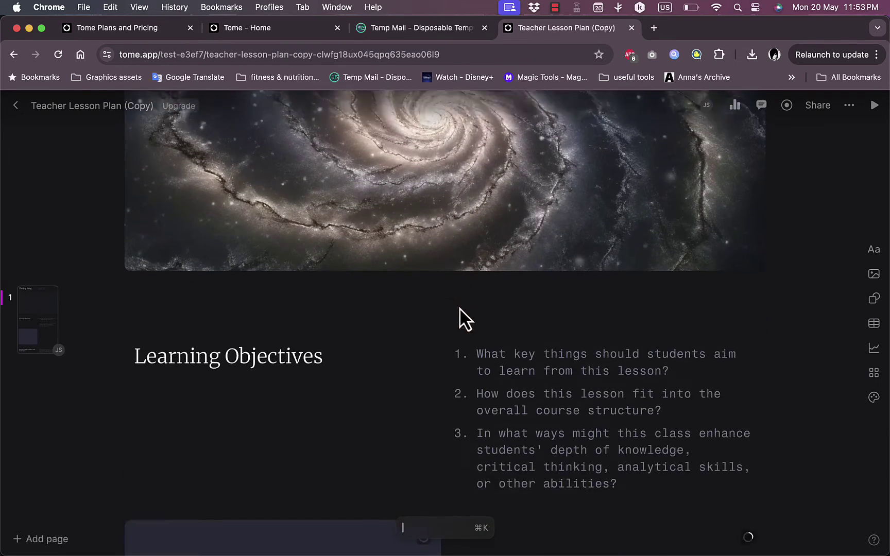
scroll(460, 308, "up", 10)
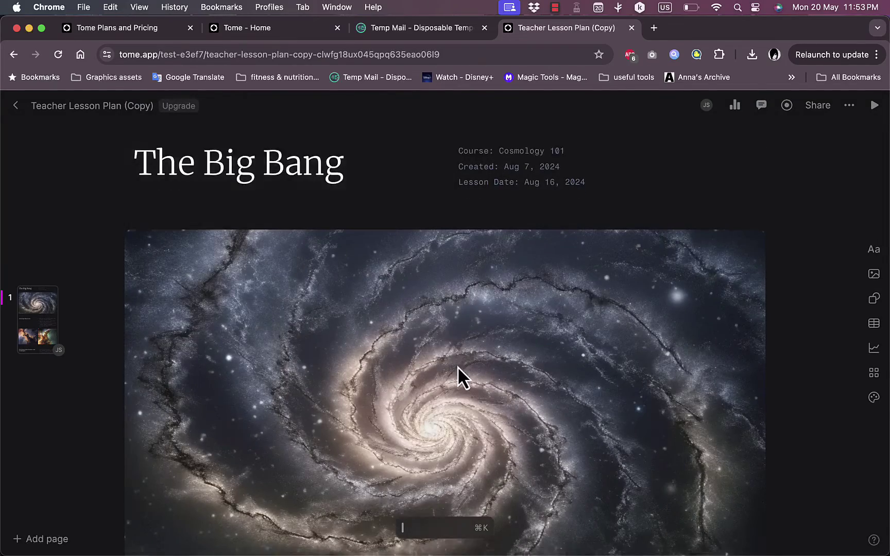
scroll(457, 366, "down", 7)
scroll(457, 366, "down", 5)
Step: Replace the 'The Big Bang' title text with 'test subject'
scroll(458, 366, "down", 4)
scroll(457, 366, "up", 3)
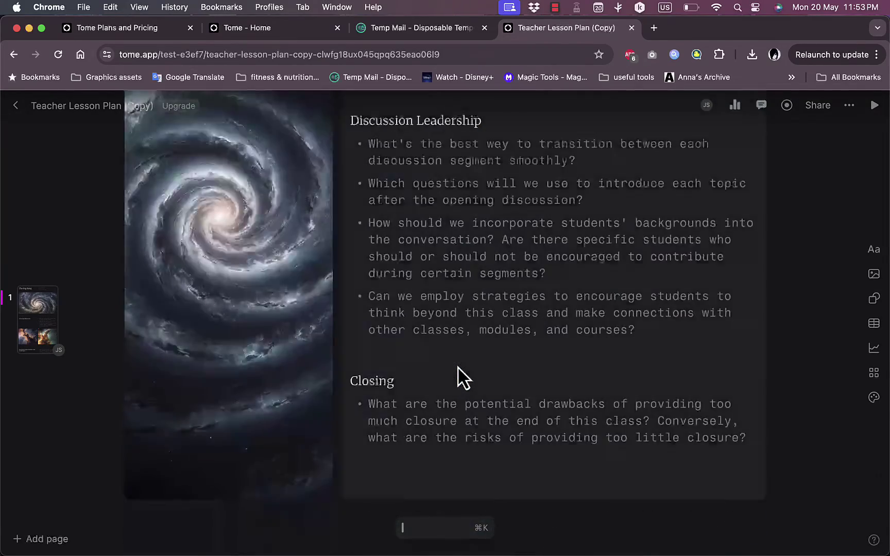
scroll(457, 366, "down", 3)
scroll(457, 366, "up", 10)
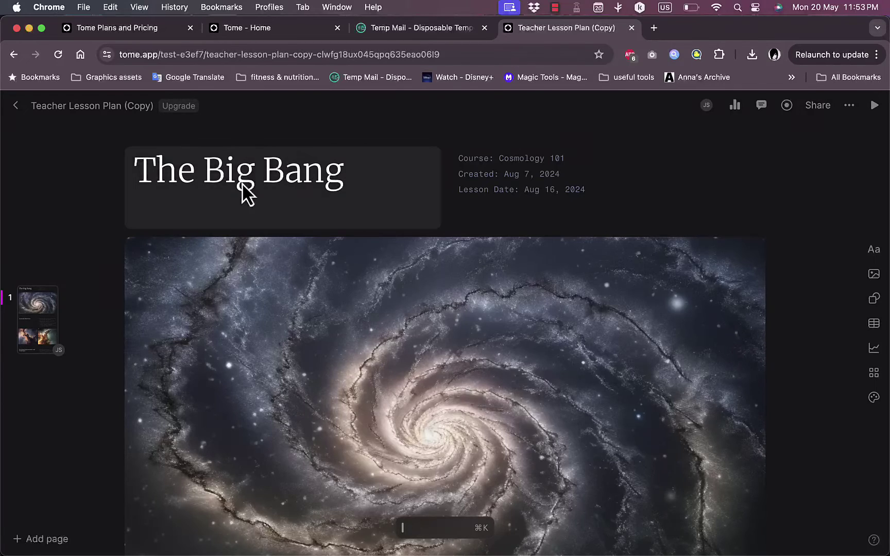
left_click(248, 162)
triple_click(274, 170)
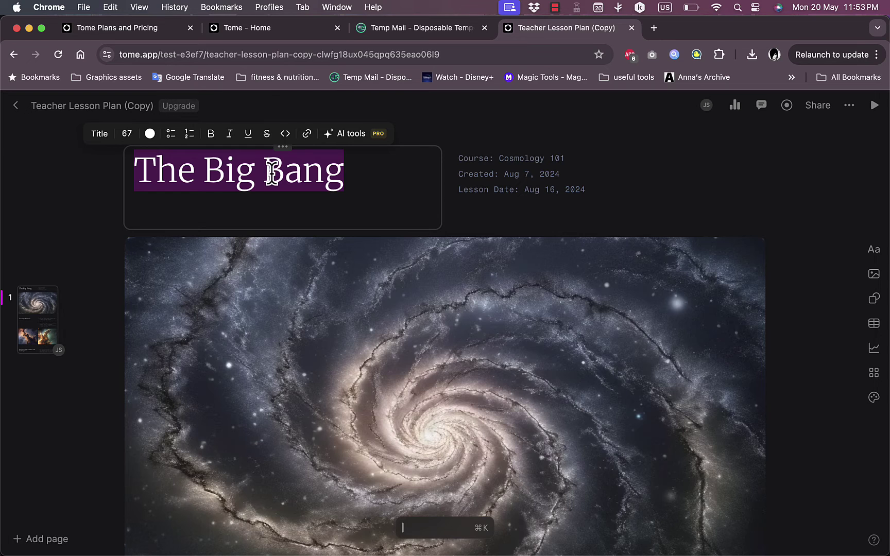
type("test subject")
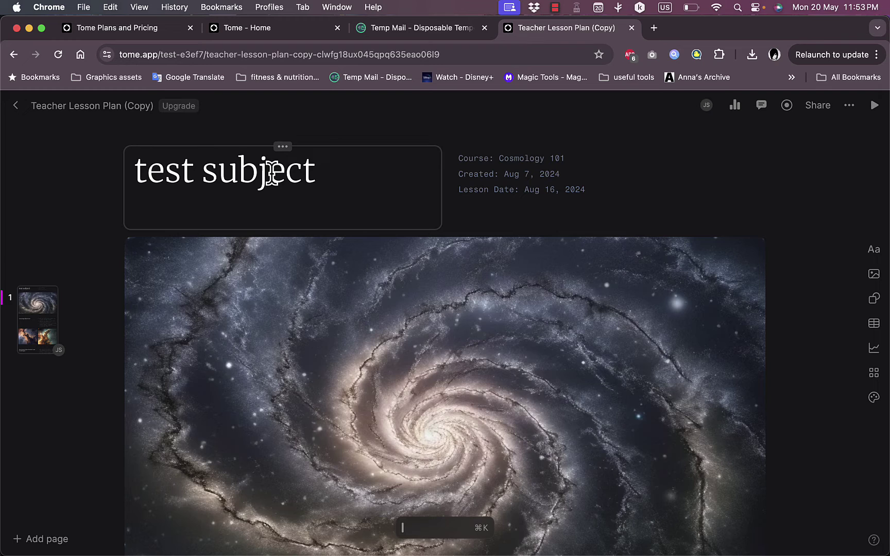
Step: Make the title centred, Display style and pale green in the Text panel
left_click(283, 148)
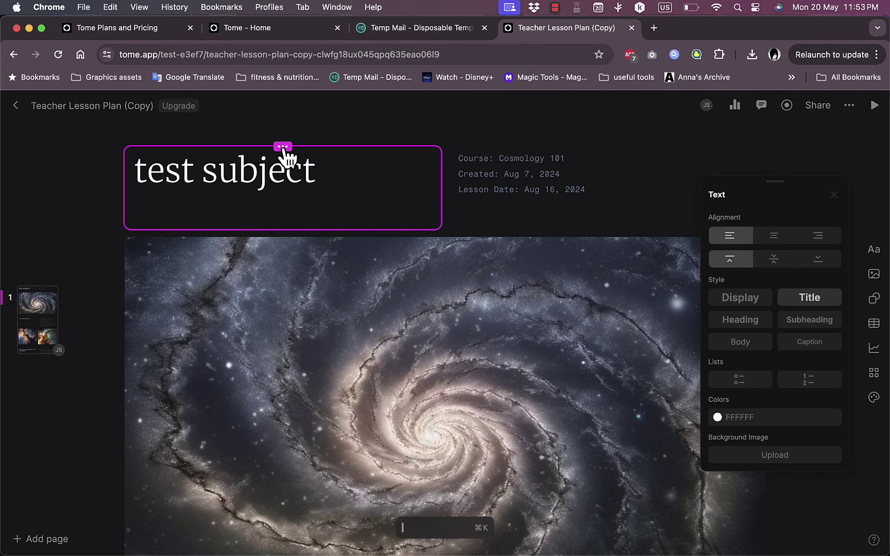
left_click(773, 237)
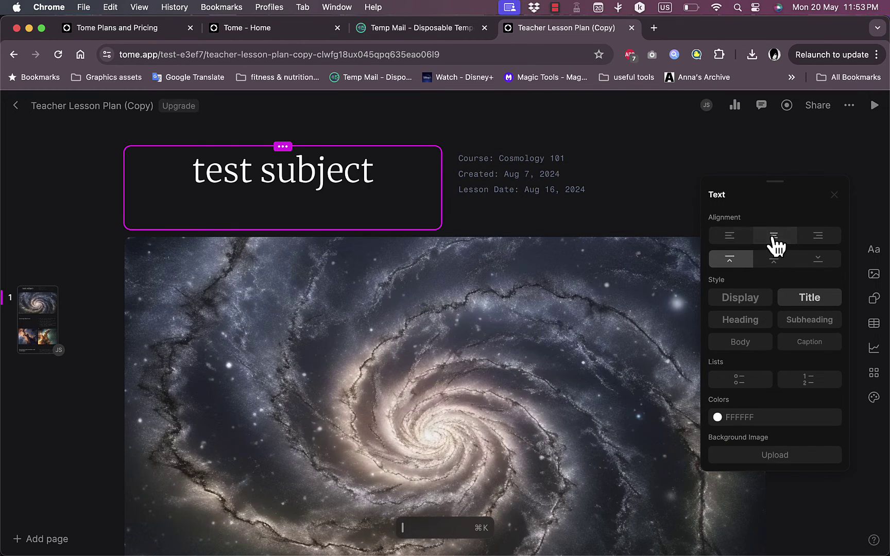
left_click(740, 303)
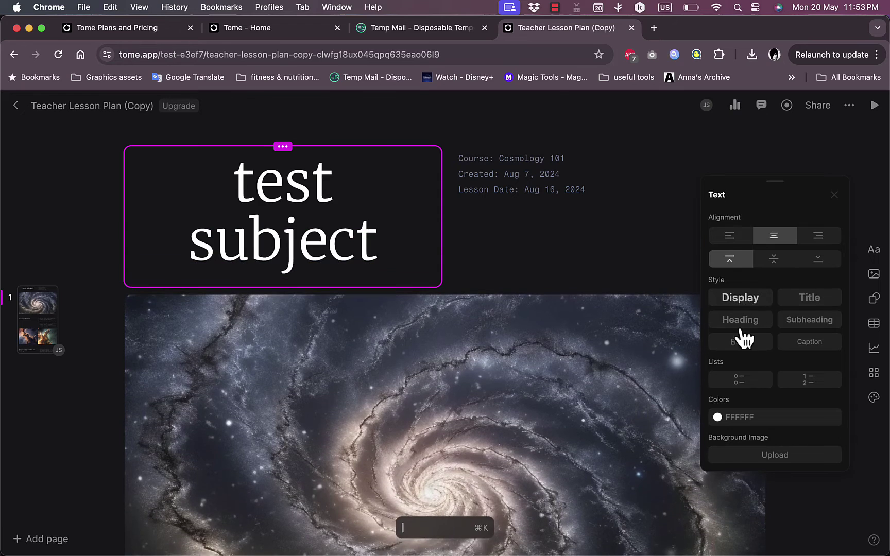
left_click(747, 384)
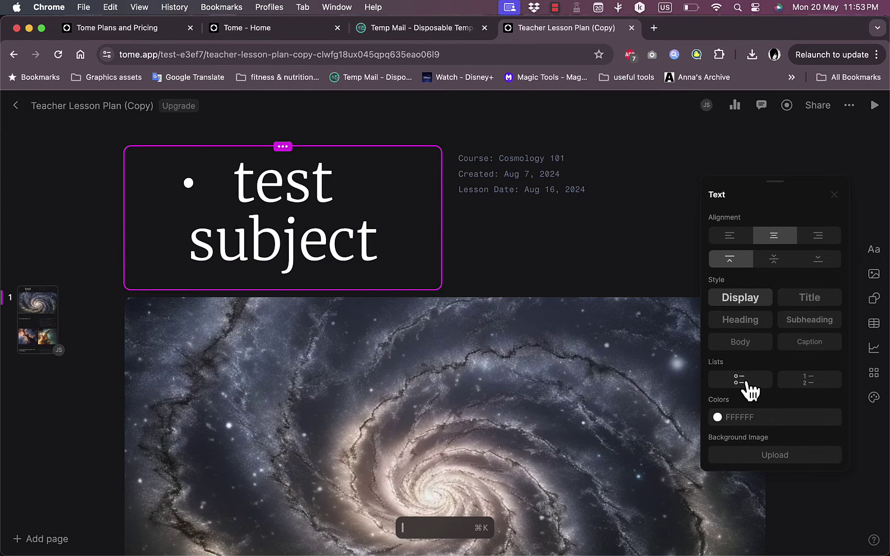
left_click(753, 421)
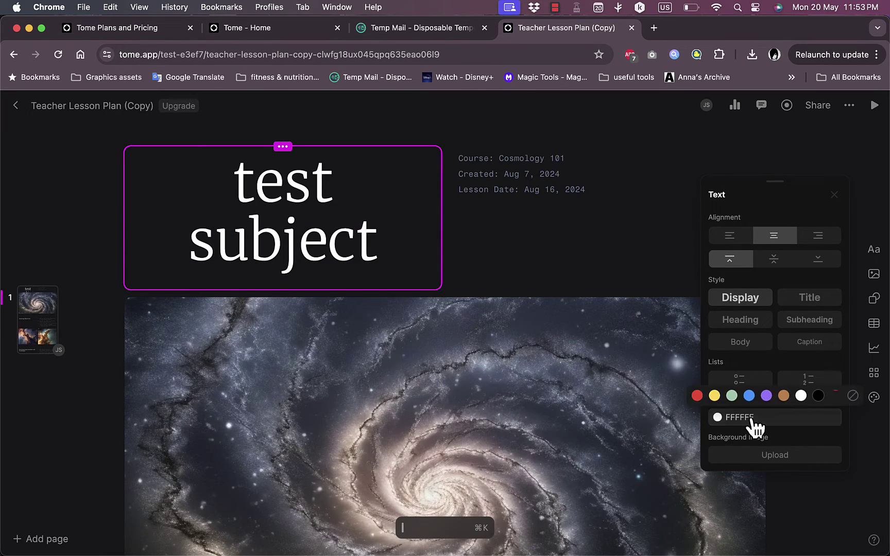
left_click(735, 397)
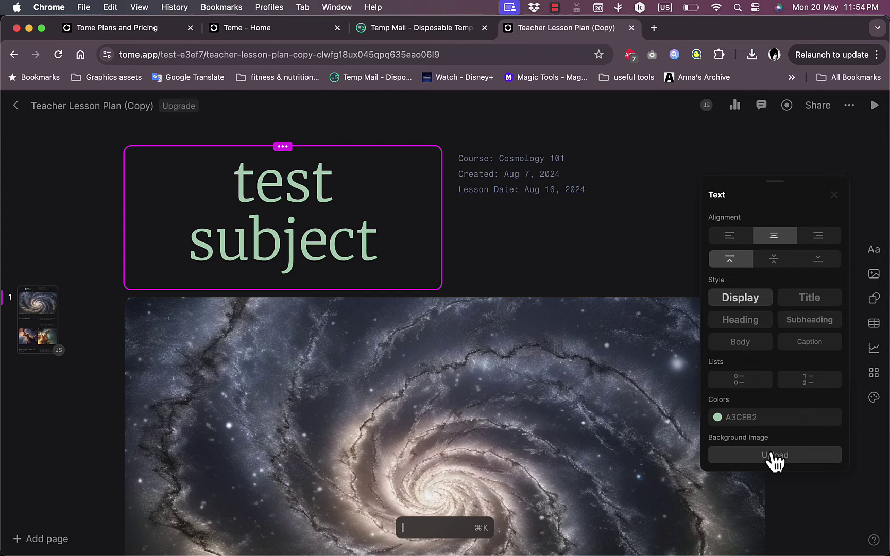
left_click(834, 196)
left_click(554, 356)
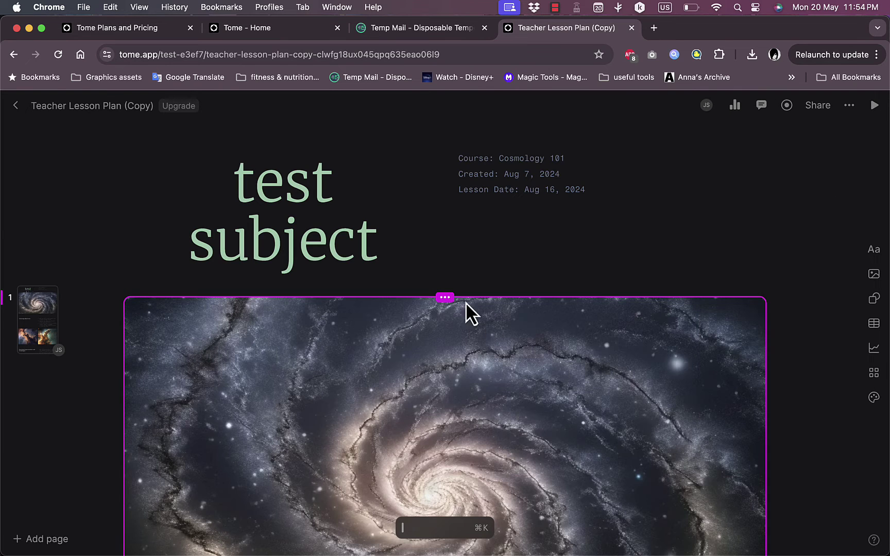
Step: Replace the galaxy image with the goods.jpeg massage-gun photo uploaded from Downloads
left_click(446, 298)
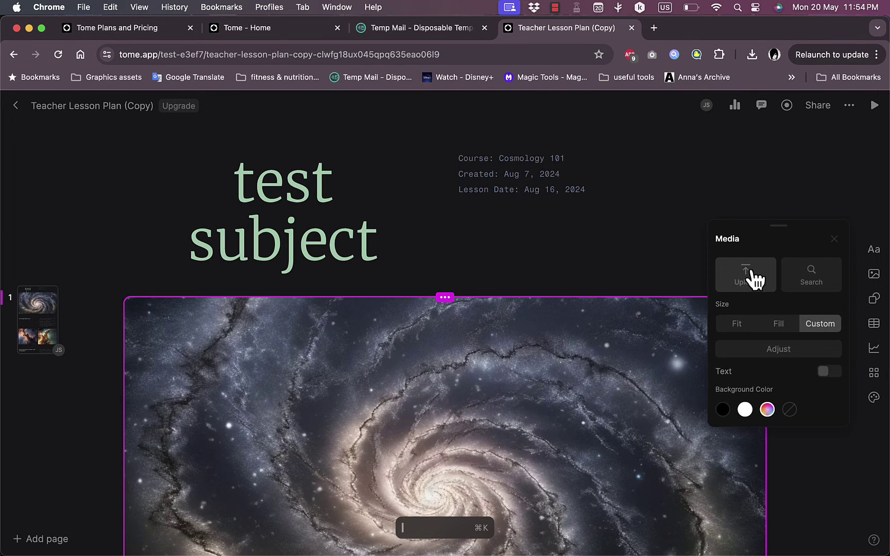
left_click(752, 272)
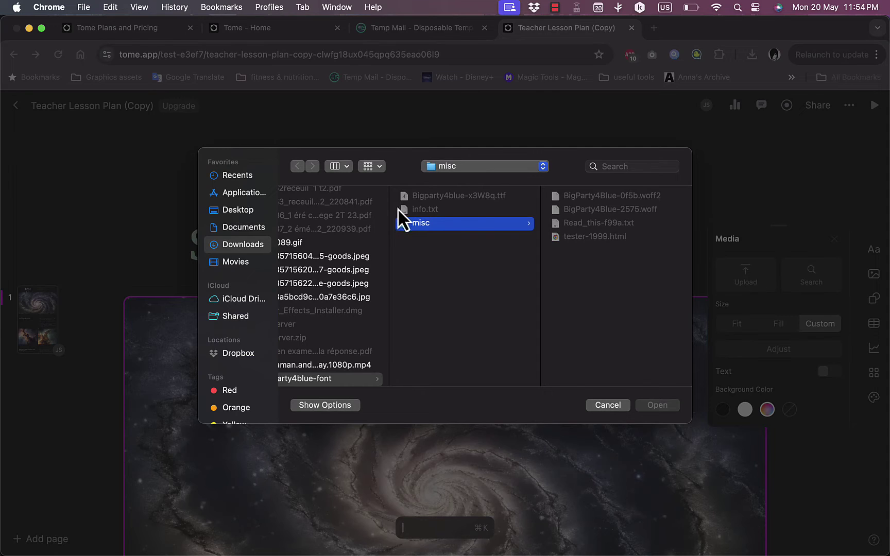
scroll(311, 258, "left", 2)
left_click(317, 256)
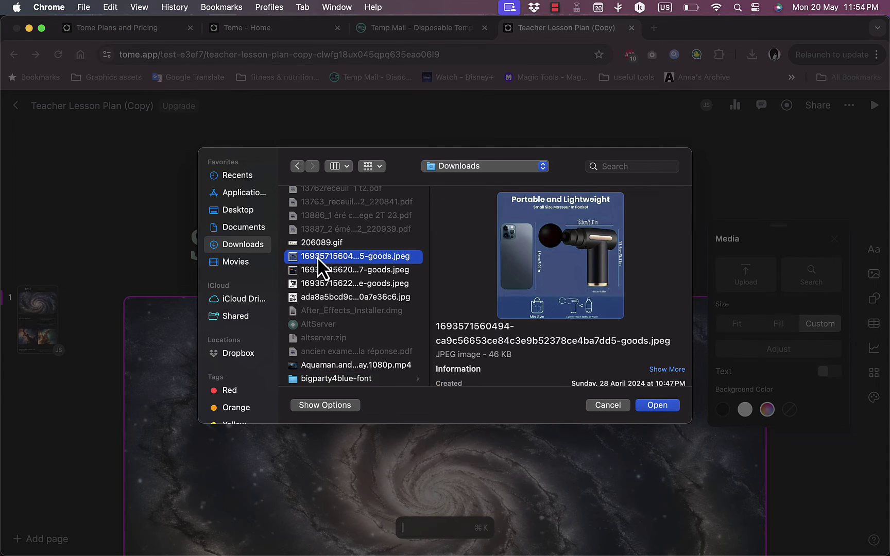
left_click(665, 407)
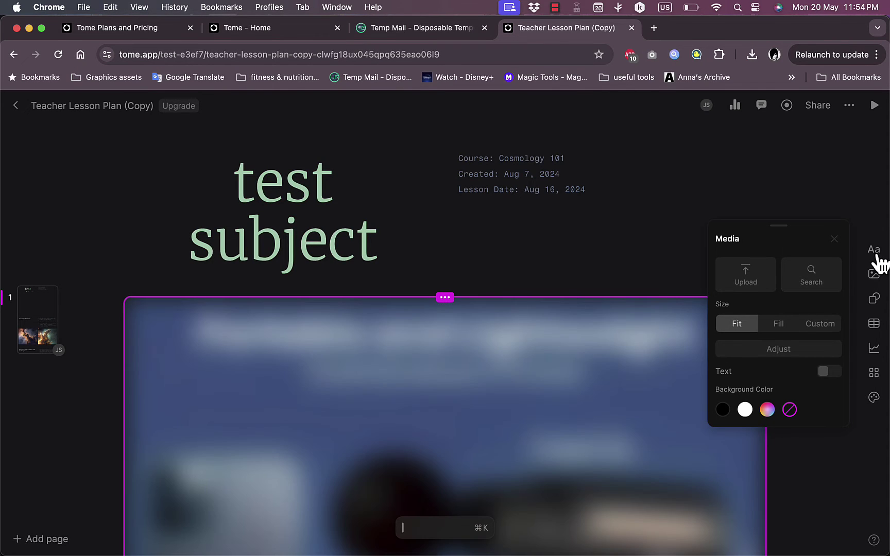
Step: Add a centred 'awesome product' text block in Caption style beside the product image
left_click(875, 253)
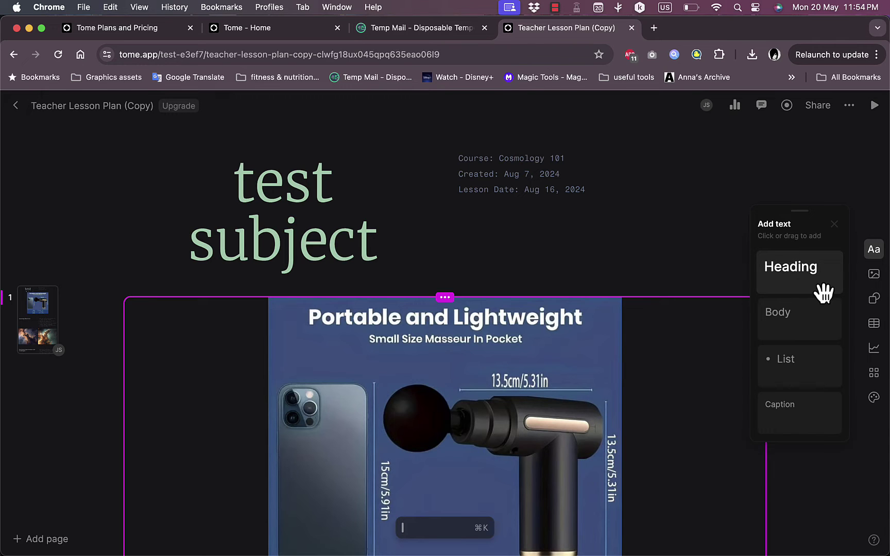
left_click(801, 282)
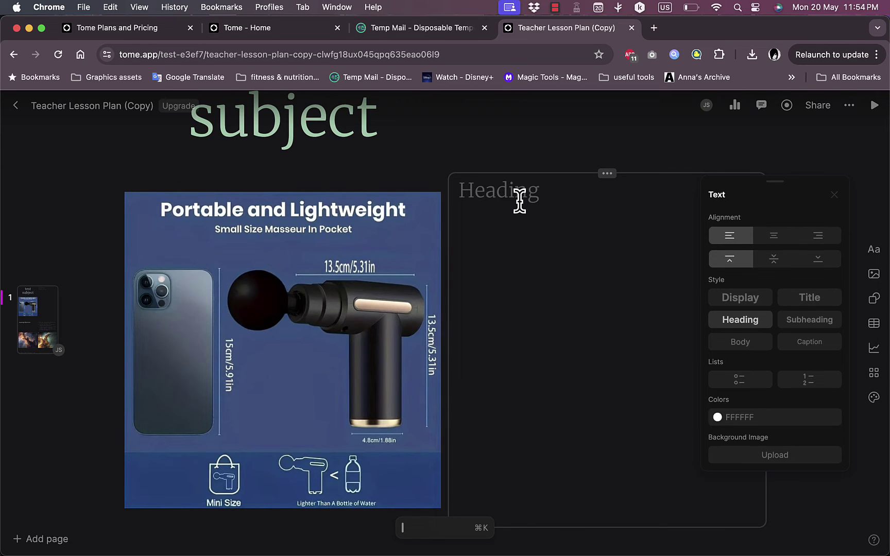
type("awesome product")
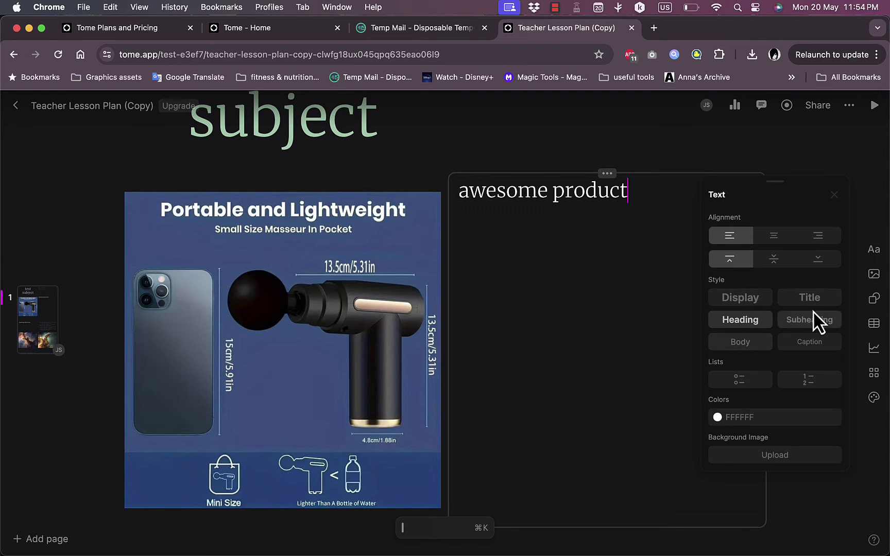
left_click(774, 240)
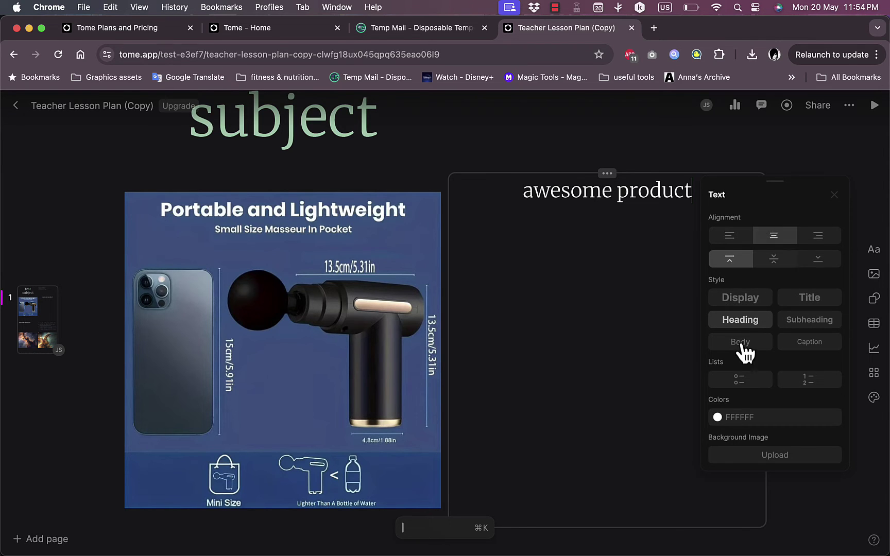
left_click(798, 345)
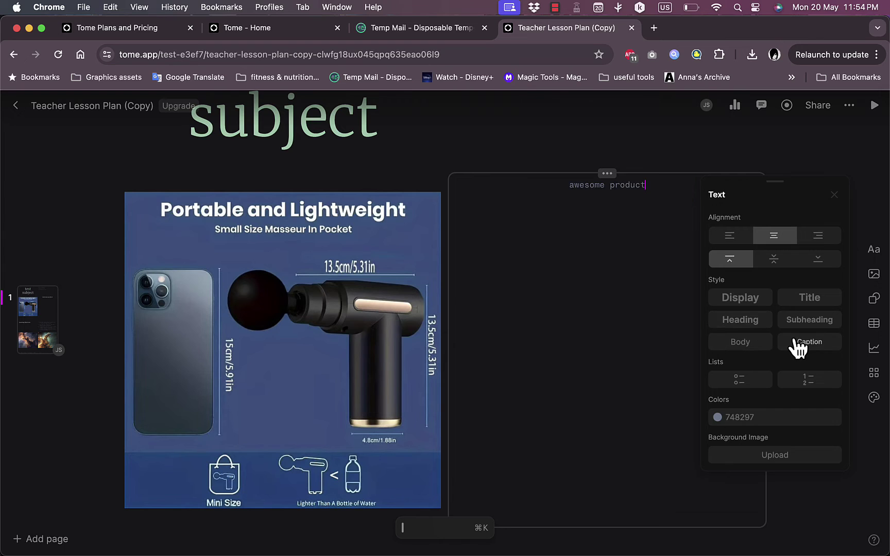
Step: Select the Learning Objectives question list and title block, scrolling through the slide
scroll(660, 343, "down", 2)
scroll(660, 335, "down", 5)
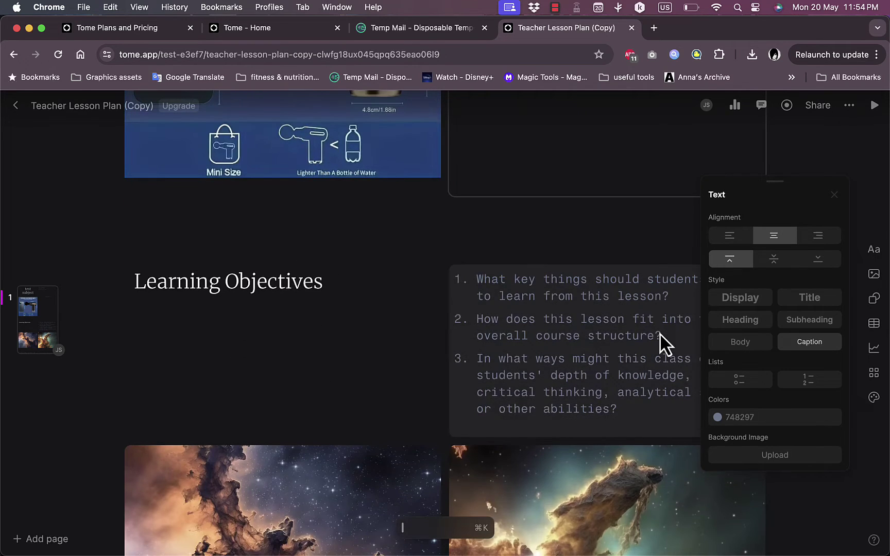
left_click(515, 285)
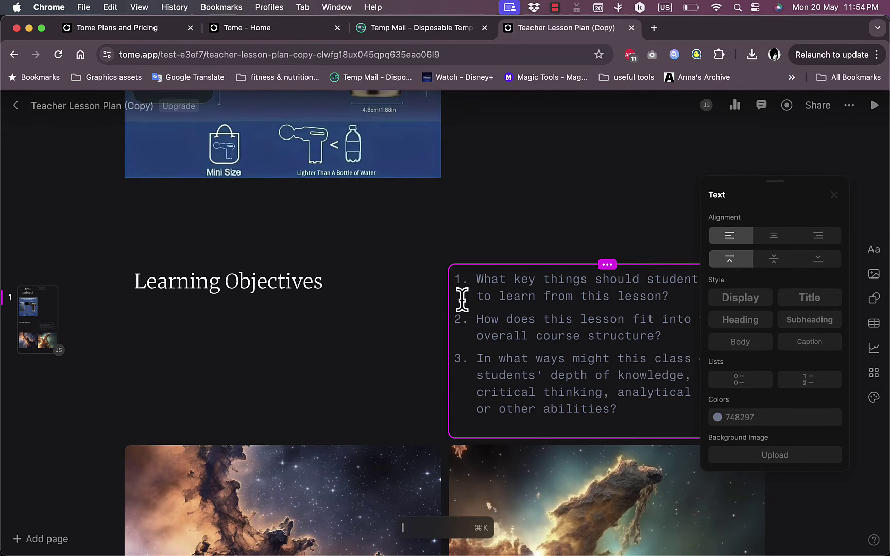
left_click(275, 283)
scroll(276, 281, "down", 4)
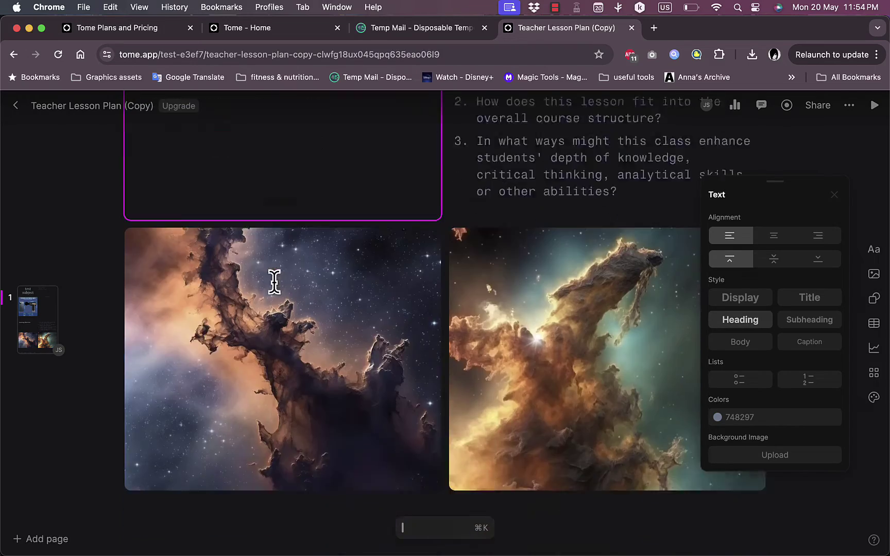
scroll(277, 289, "down", 2)
scroll(353, 392, "down", 6)
scroll(352, 397, "down", 8)
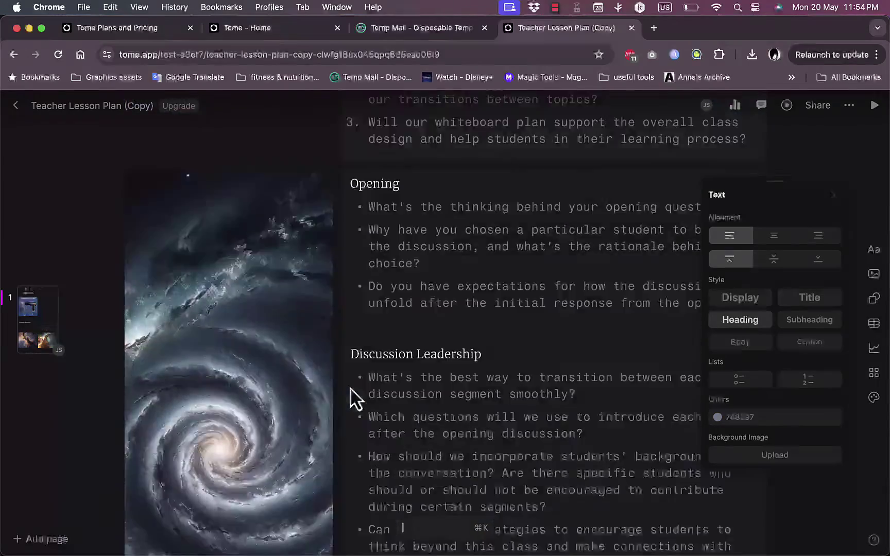
scroll(353, 397, "down", 4)
scroll(353, 397, "up", 12)
scroll(353, 396, "up", 15)
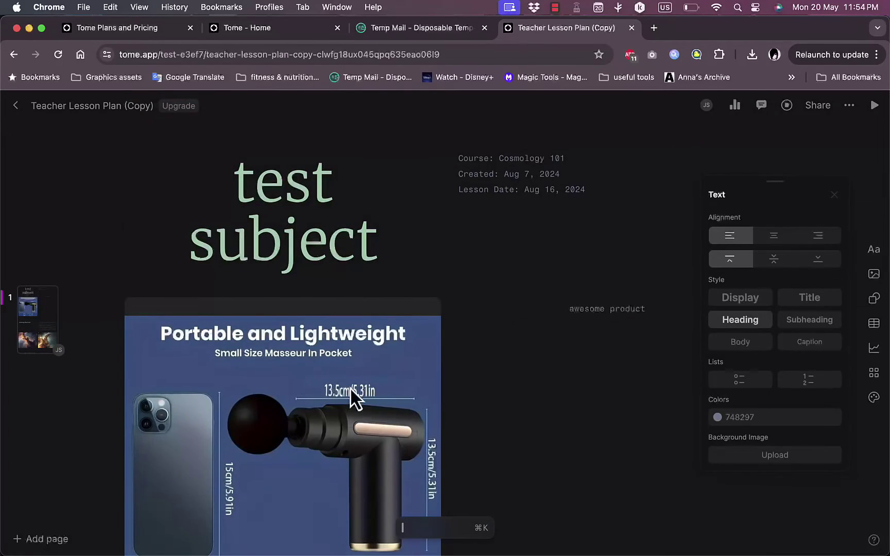
left_click(874, 105)
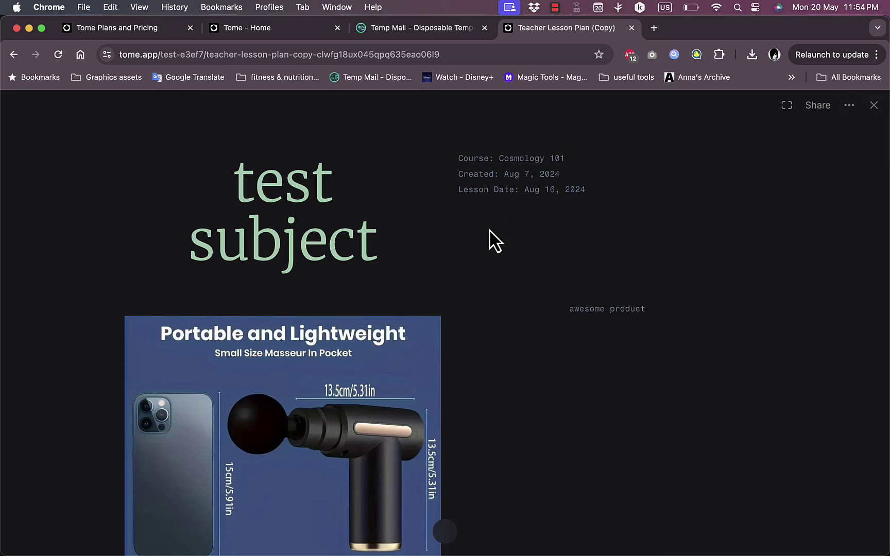
scroll(568, 252, "down", 5)
scroll(568, 252, "down", 5)
scroll(566, 244, "down", 10)
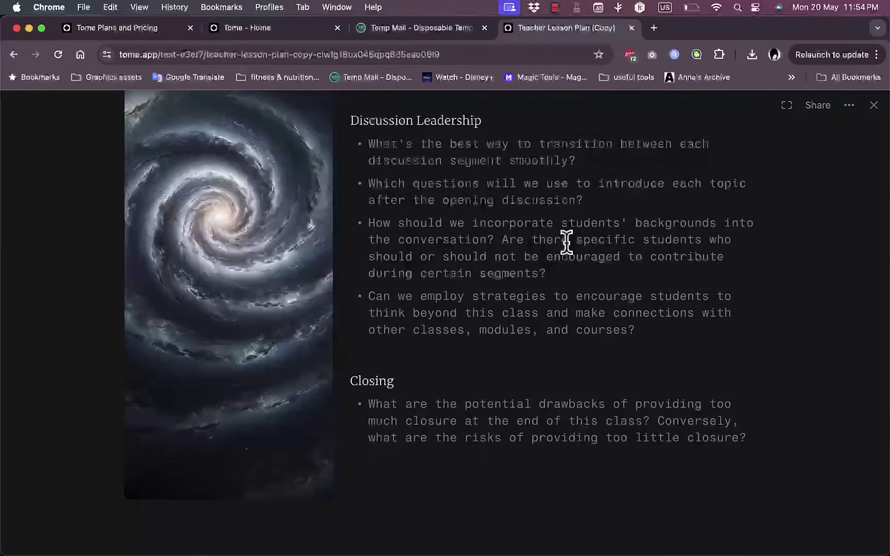
scroll(566, 245, "up", 10)
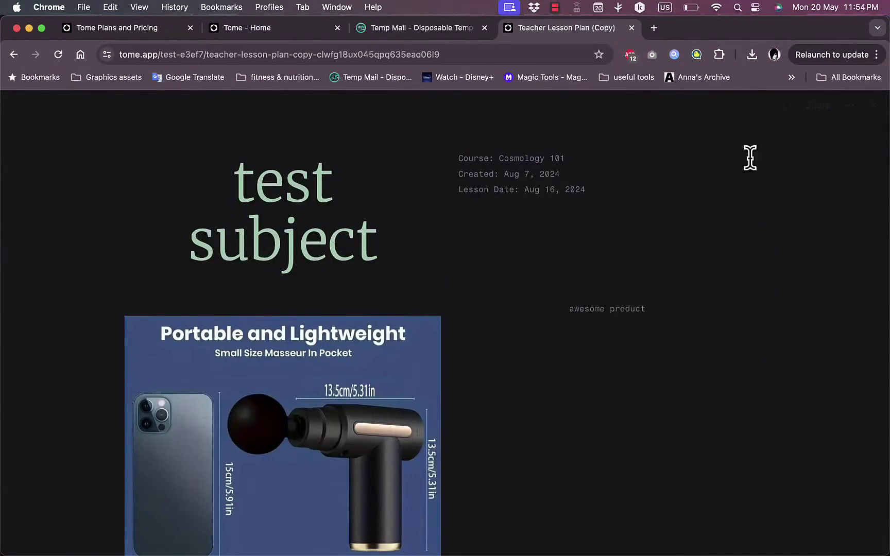
left_click(814, 110)
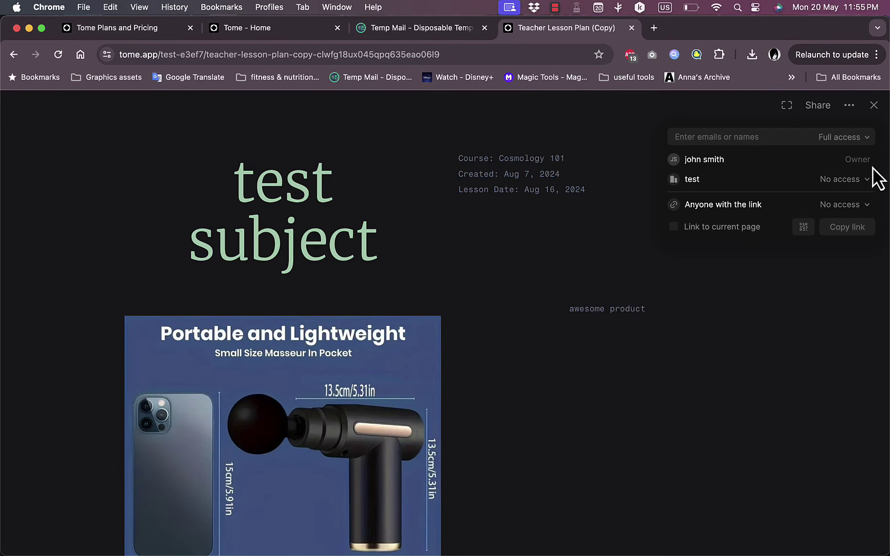
left_click(874, 105)
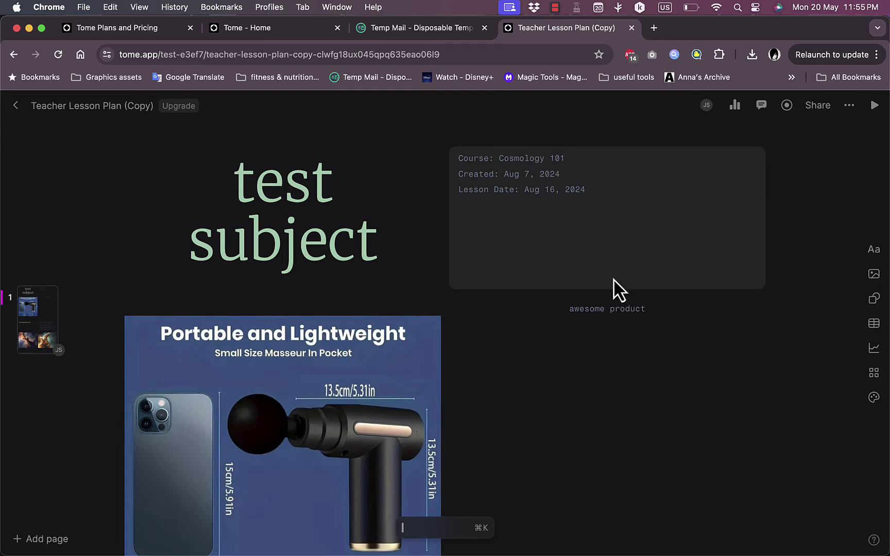
Step: Widen the title tile and narrow the course details tile with Resize adjacent tiles
scroll(526, 383, "down", 2)
scroll(524, 374, "down", 6)
scroll(524, 374, "down", 5)
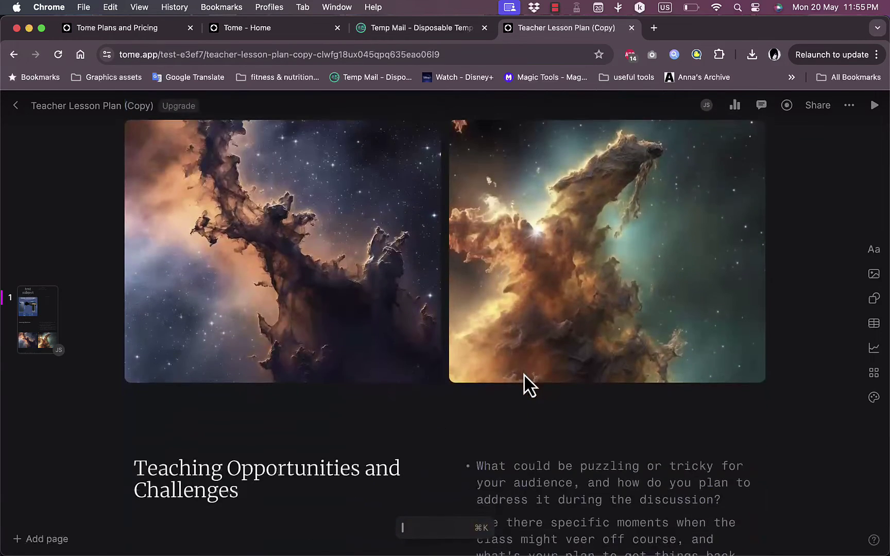
scroll(523, 374, "up", 10)
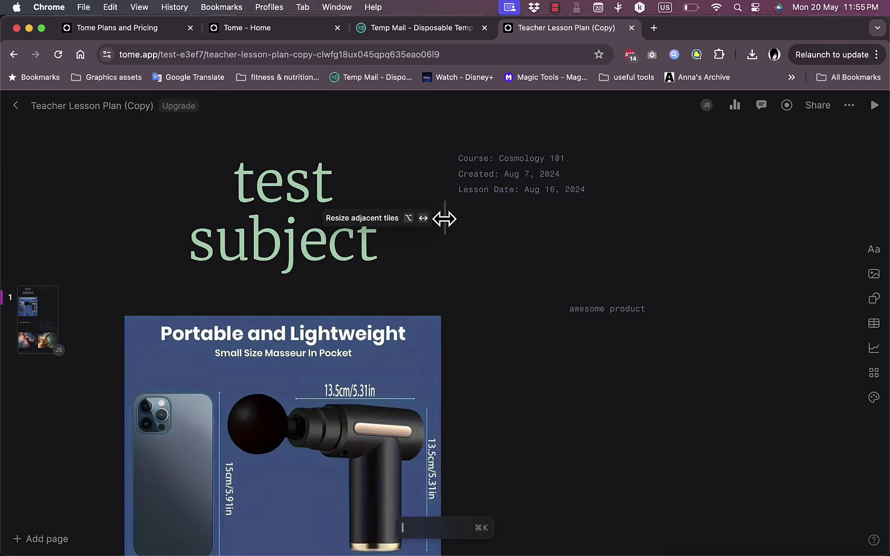
left_click(444, 219)
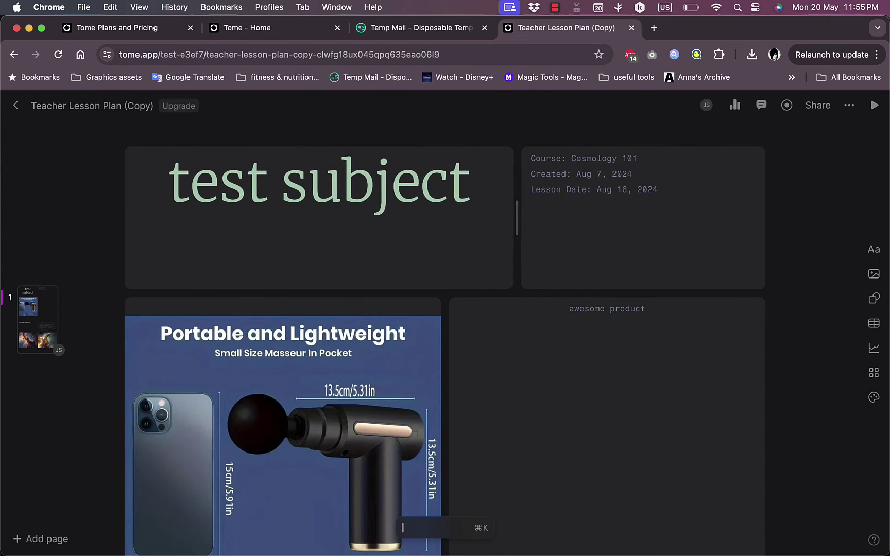
mouse_move(445, 219)
left_mouse_down()
mouse_move(361, 217)
mouse_move(556, 224)
left_mouse_up()
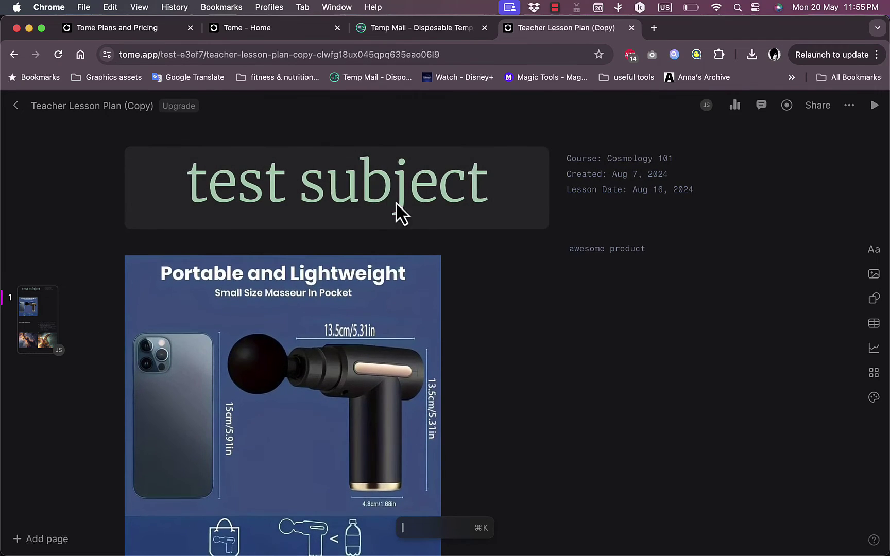
Step: Move the 'test subject' tile down between the product image and caption
mouse_move(395, 202)
left_mouse_down()
mouse_move(517, 370)
mouse_move(484, 377)
left_mouse_up()
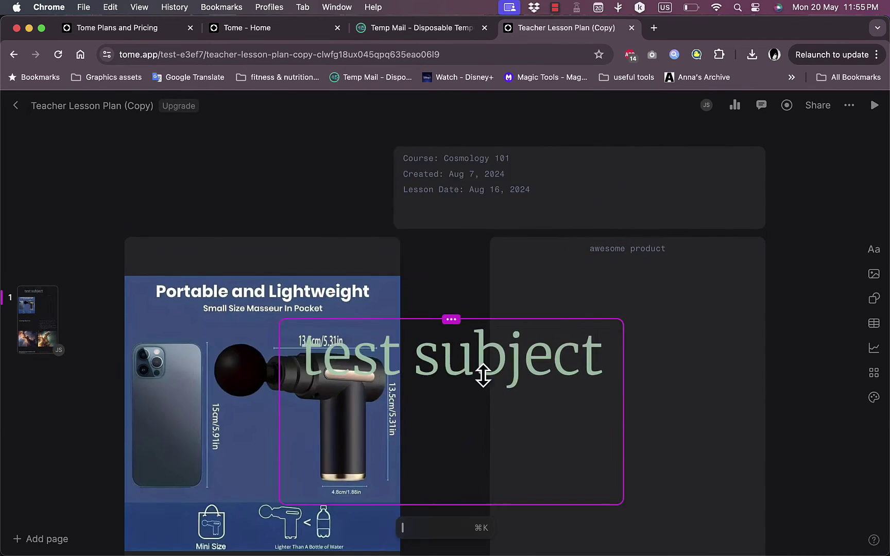
scroll(484, 377, "down", 5)
scroll(484, 377, "down", 5)
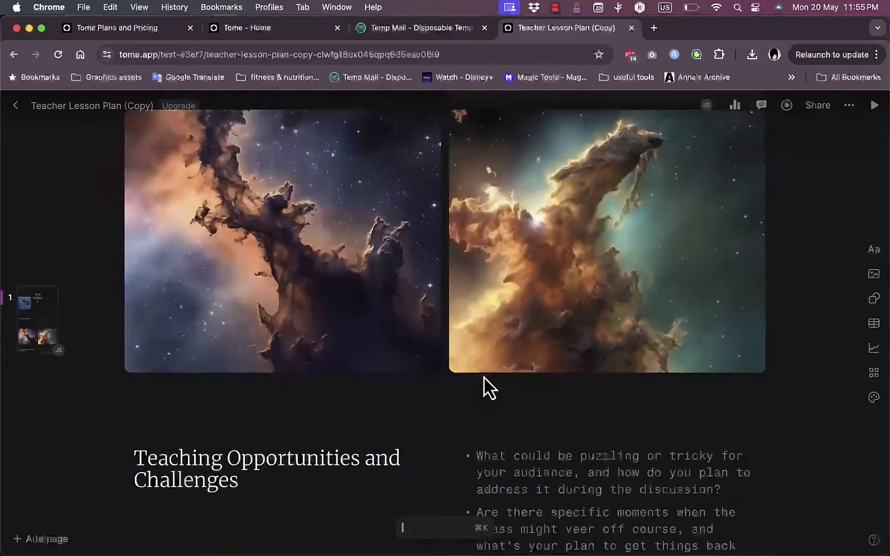
scroll(484, 377, "down", 5)
scroll(484, 376, "down", 5)
scroll(484, 377, "up", 10)
scroll(484, 381, "up", 10)
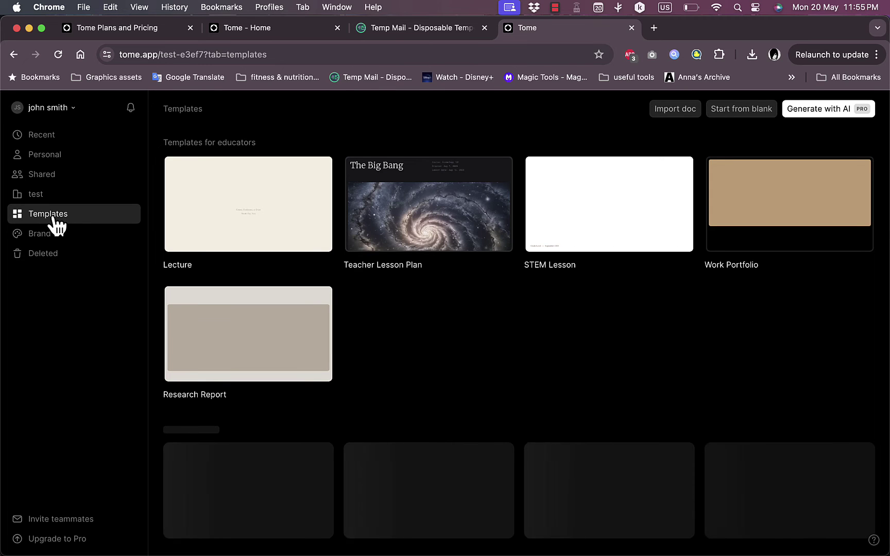
Step: Scroll through the sales, portfolio and marketing templates, returning to the educator section
scroll(417, 252, "down", 2)
scroll(420, 253, "down", 2)
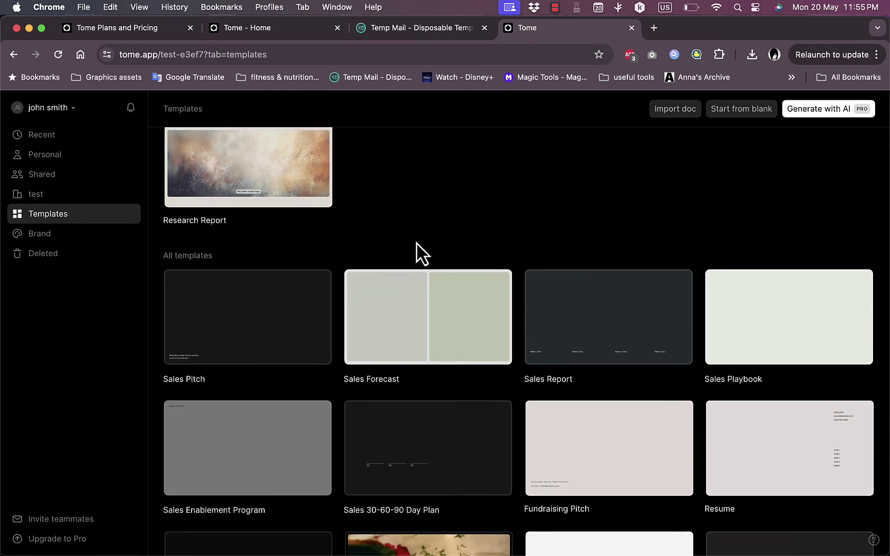
scroll(417, 247, "down", 2)
scroll(418, 246, "down", 3)
scroll(420, 246, "down", 1)
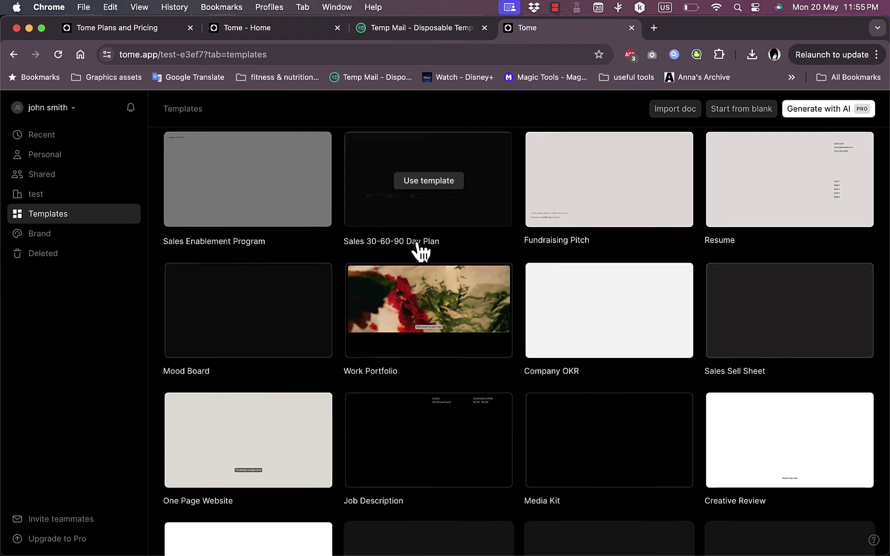
scroll(421, 252, "down", 2)
scroll(421, 252, "down", 3)
scroll(421, 252, "up", 3)
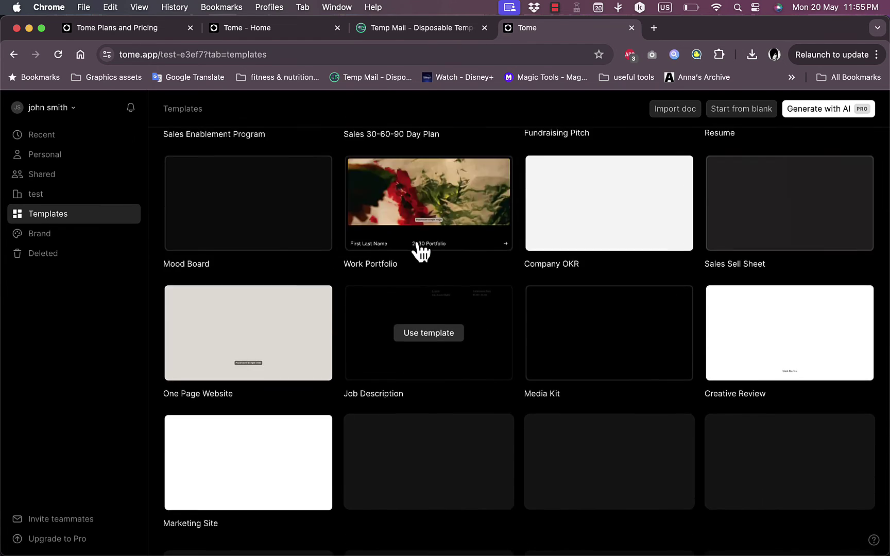
scroll(422, 252, "up", 6)
scroll(421, 251, "up", 5)
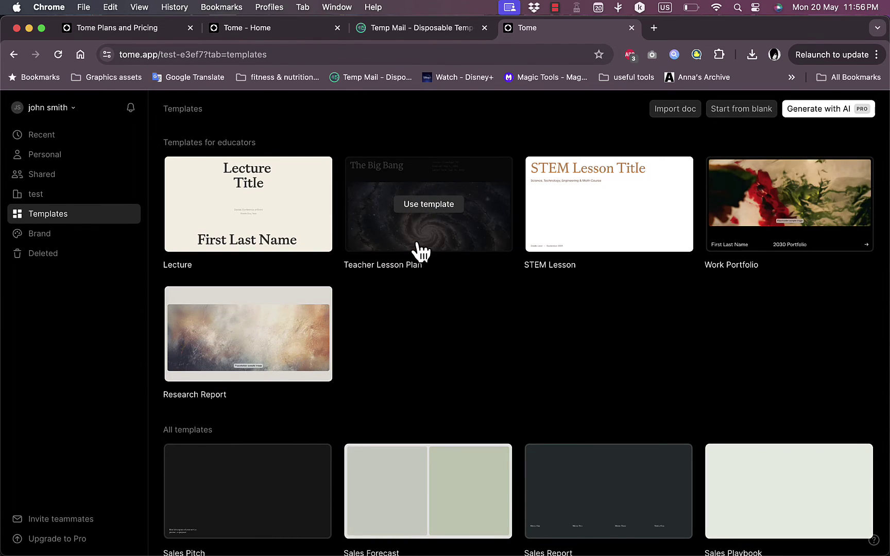
scroll(532, 421, "down", 1)
scroll(532, 422, "down", 8)
scroll(532, 421, "down", 1)
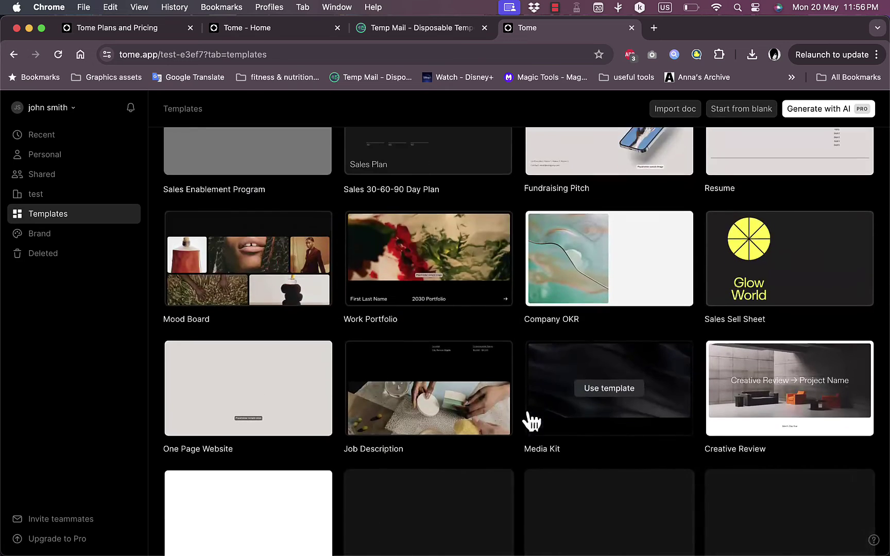
scroll(533, 422, "down", 1)
scroll(532, 422, "down", 3)
scroll(532, 421, "up", 13)
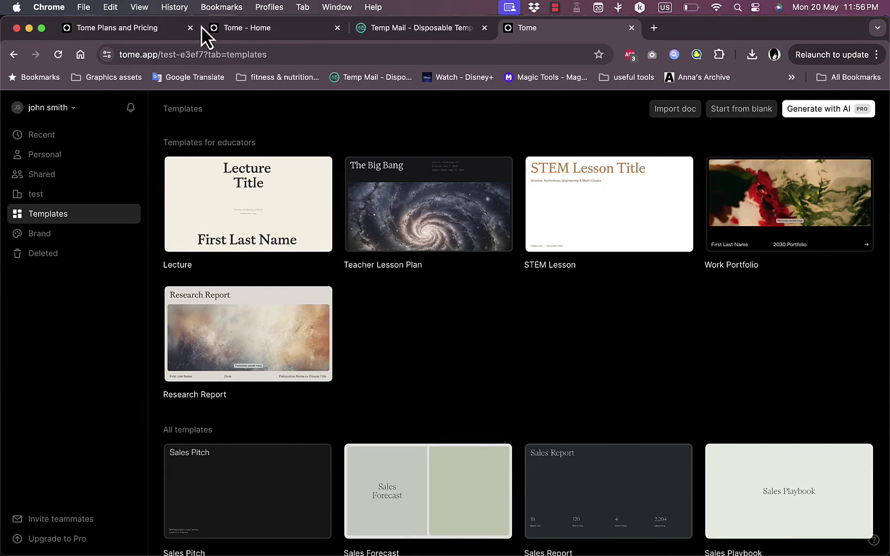
left_click(285, 51)
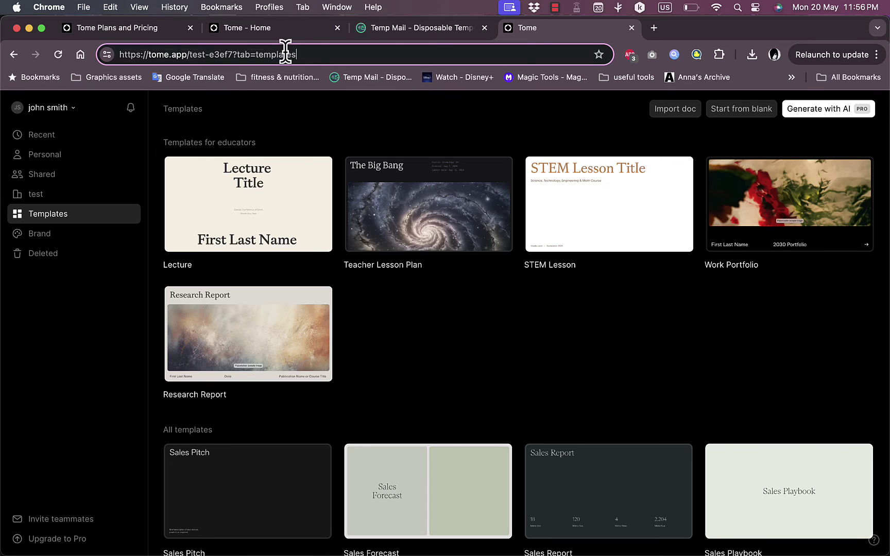
key("Return")
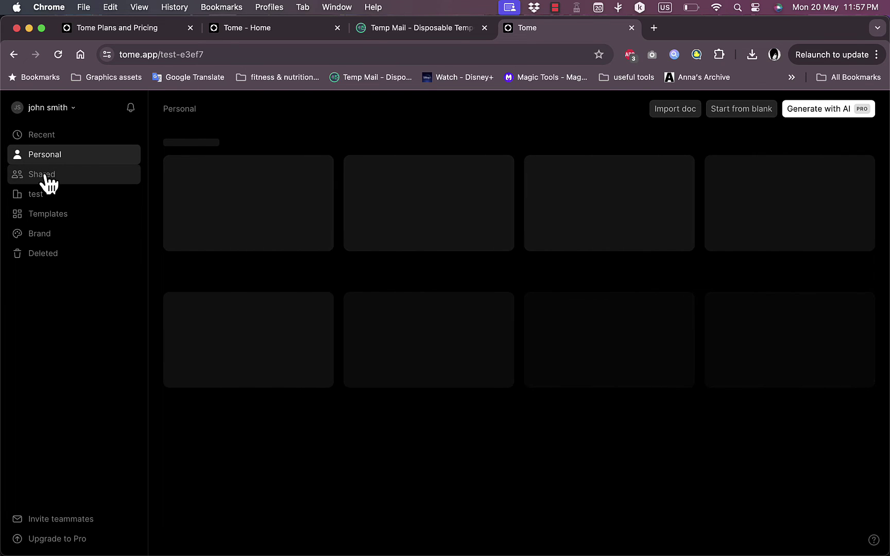
left_click(31, 194)
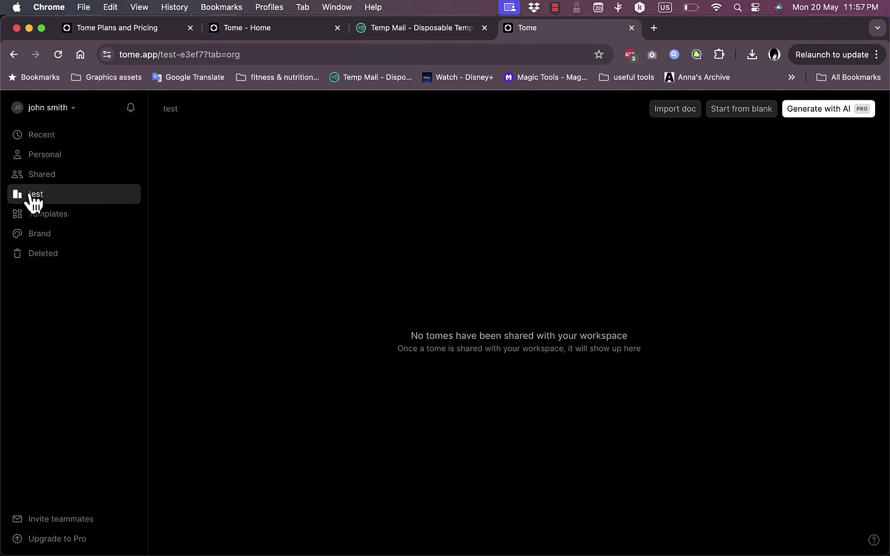